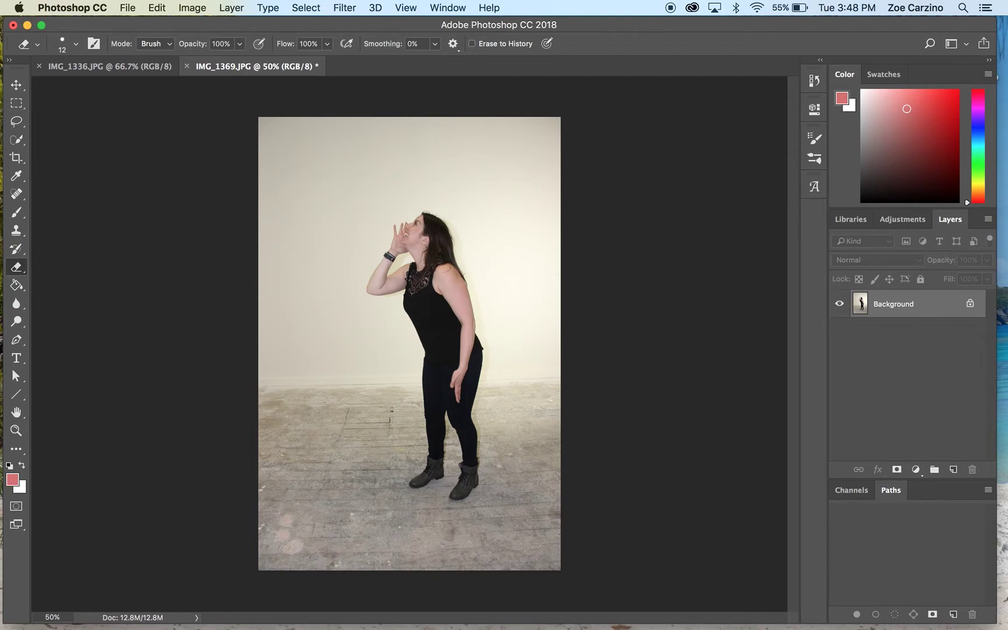
# View the IMG_1336 office photo, then return to the IMG_1369 standing-woman photo.
pyautogui.click(124, 64)
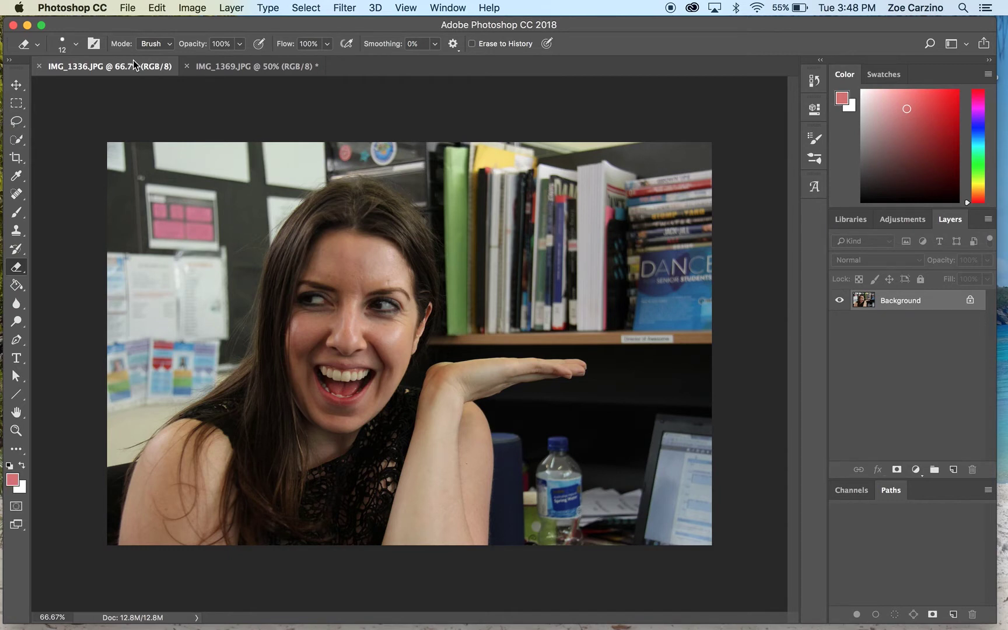
pyautogui.click(231, 65)
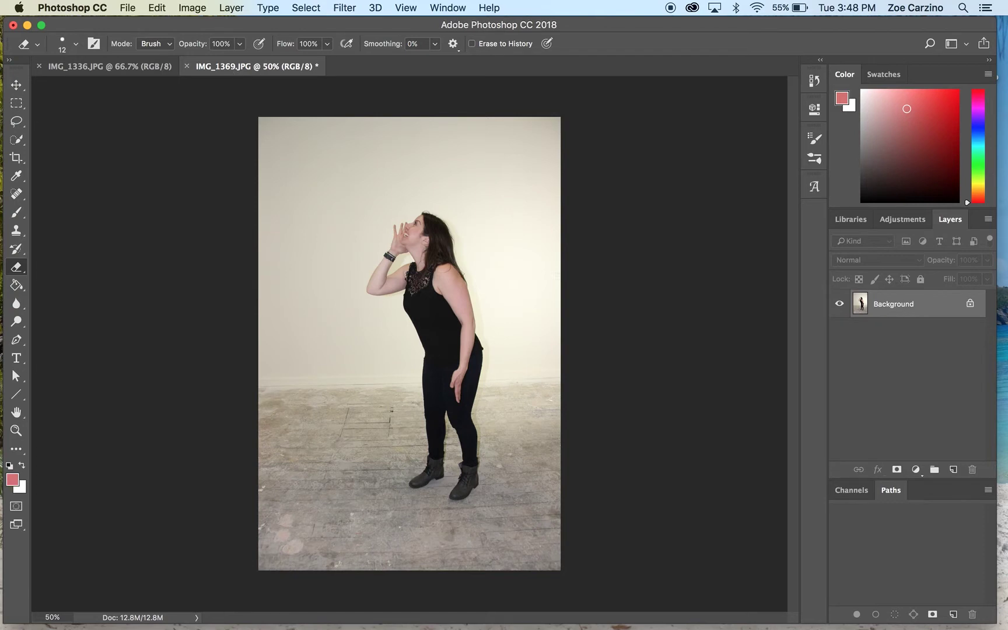
# Quick-select the standing woman's whole figure as a new selection with a 31 px brush.
pyautogui.click(16, 143)
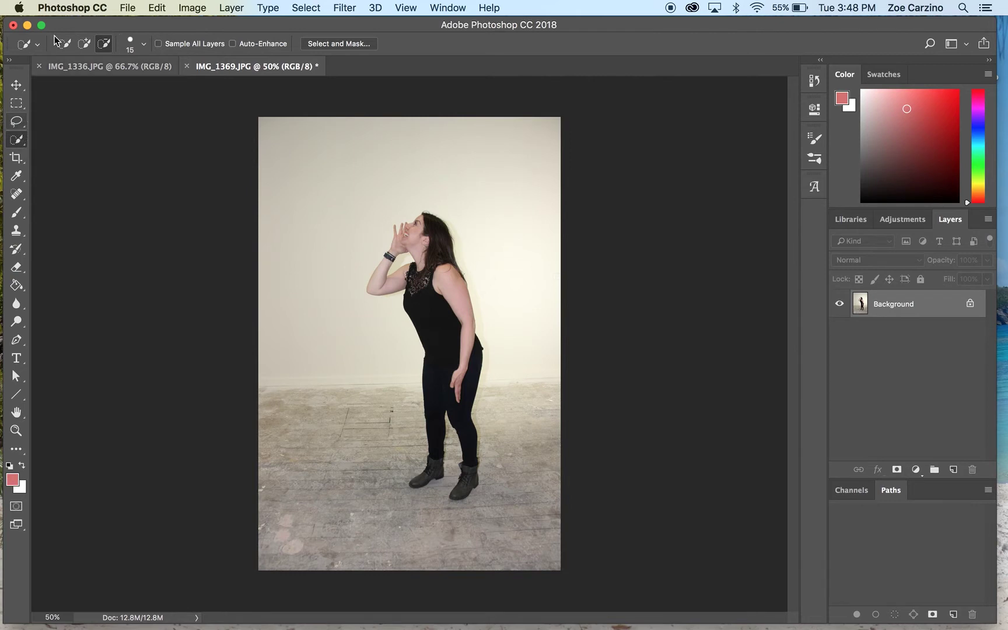
pyautogui.click(68, 47)
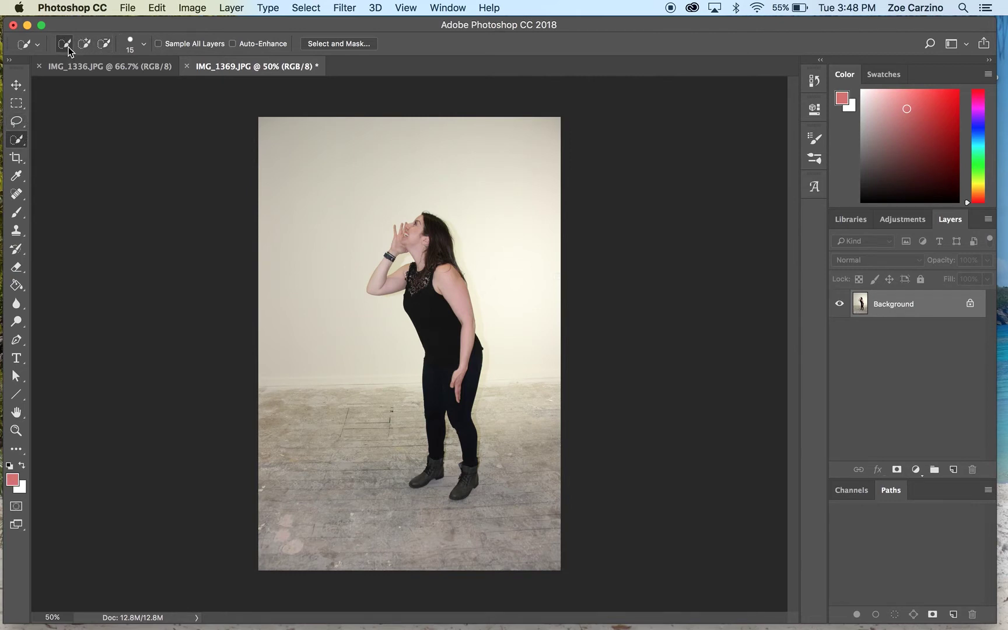
pyautogui.click(144, 47)
pyautogui.moveTo(86, 74); pyautogui.dragTo(82, 77)
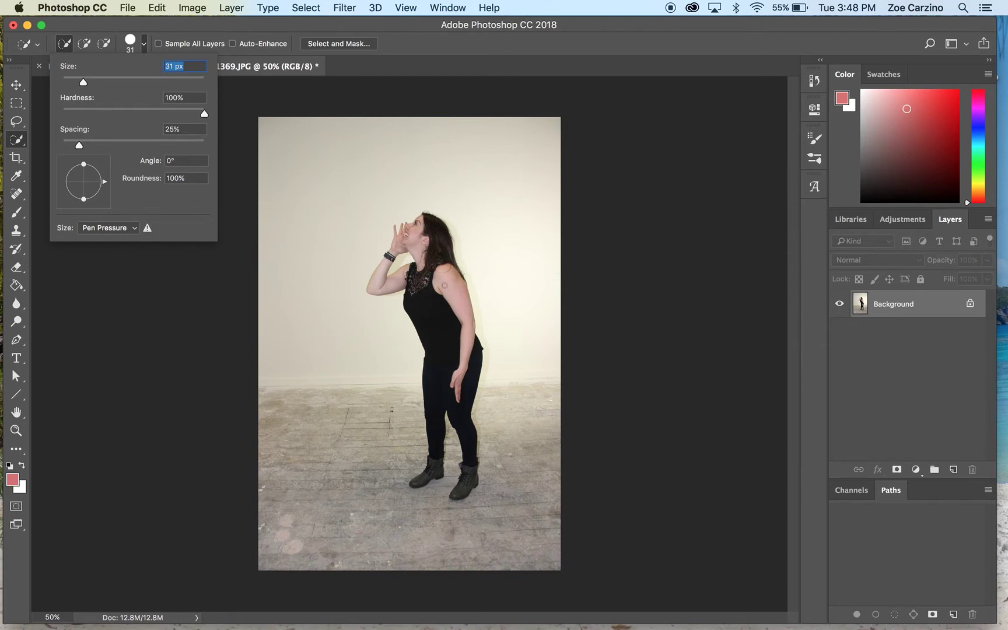
pyautogui.moveTo(436, 274)
pyautogui.mouseDown()
pyautogui.moveTo(467, 291)
pyautogui.moveTo(457, 350)
pyautogui.moveTo(397, 245)
pyautogui.moveTo(420, 300)
pyautogui.moveTo(402, 280)
pyautogui.moveTo(394, 285)
pyautogui.mouseUp()
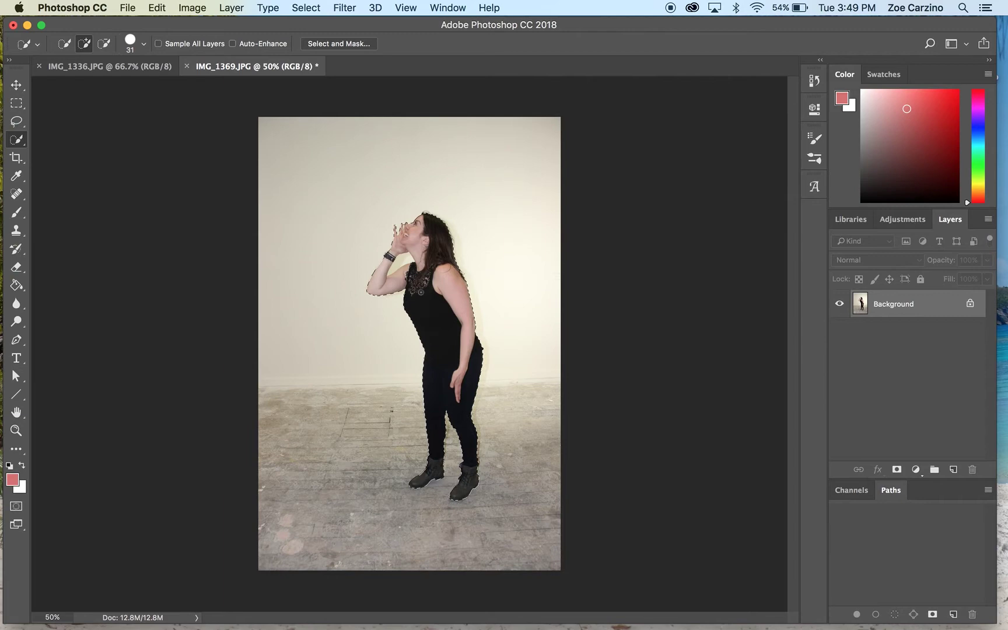
# Zoom in on the woman's torso to inspect the selection edges, then zoom back out.
pyautogui.press('super+h')
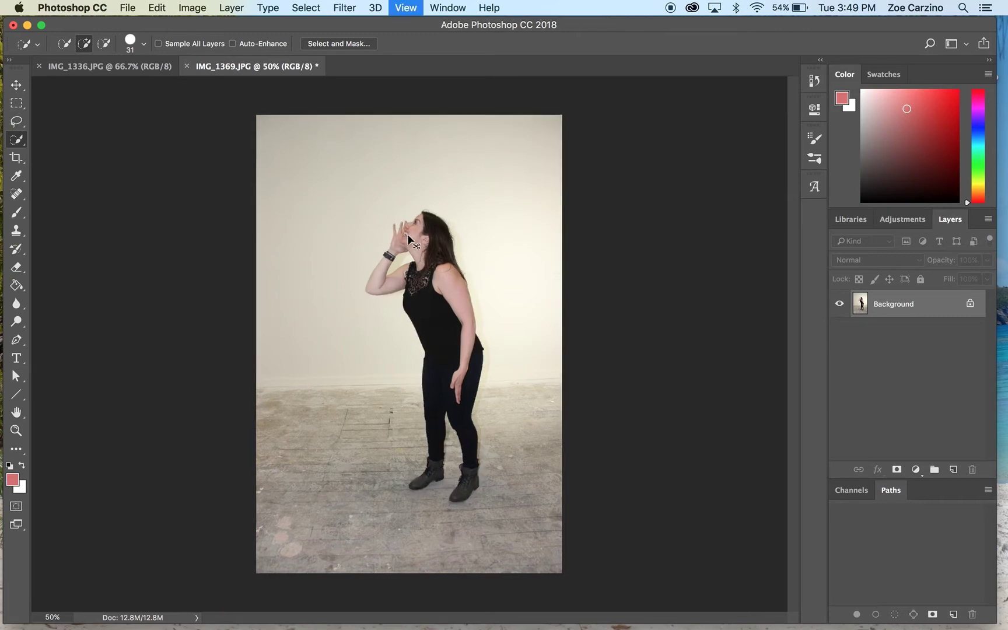
pyautogui.press('super+equal')
pyautogui.press('super+equal')
pyautogui.press('super+equal')
pyautogui.press('super+equal')
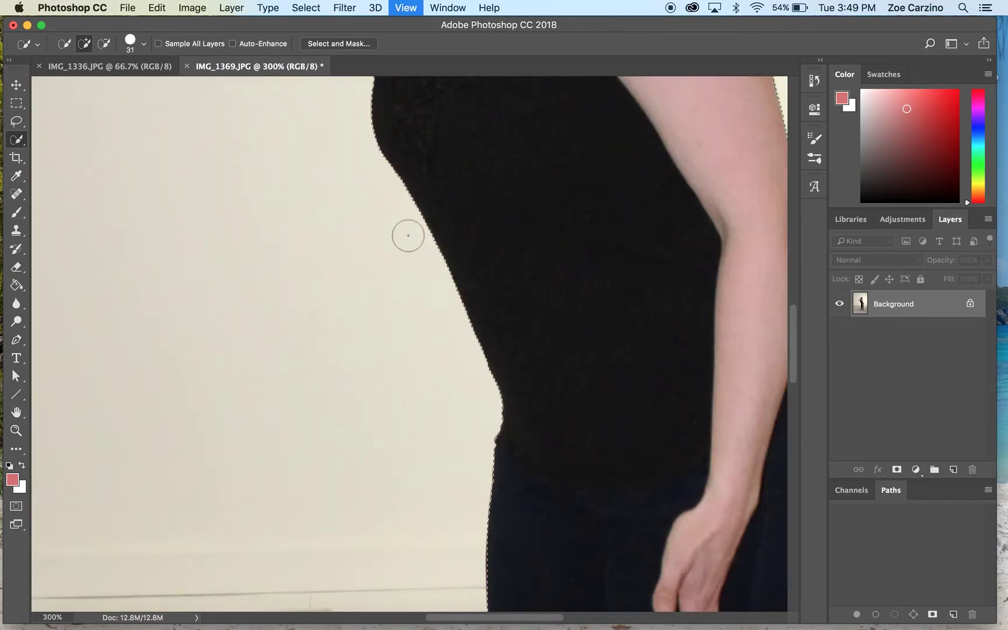
pyautogui.scroll(15, 408, 236)
pyautogui.hscroll(-3, 408, 235)
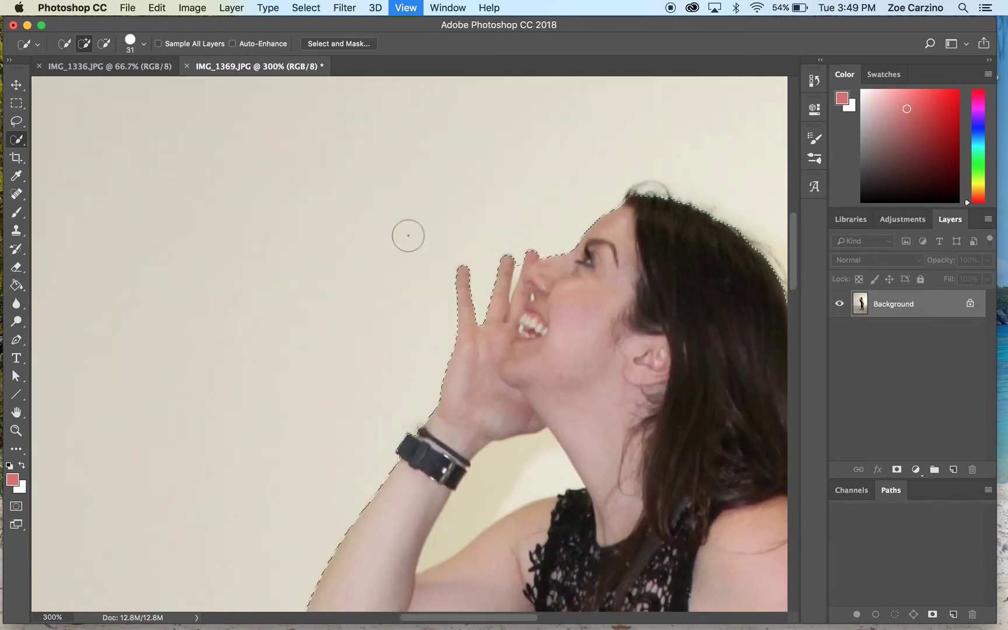
pyautogui.scroll(3, 409, 236)
pyautogui.hscroll(-1, 408, 236)
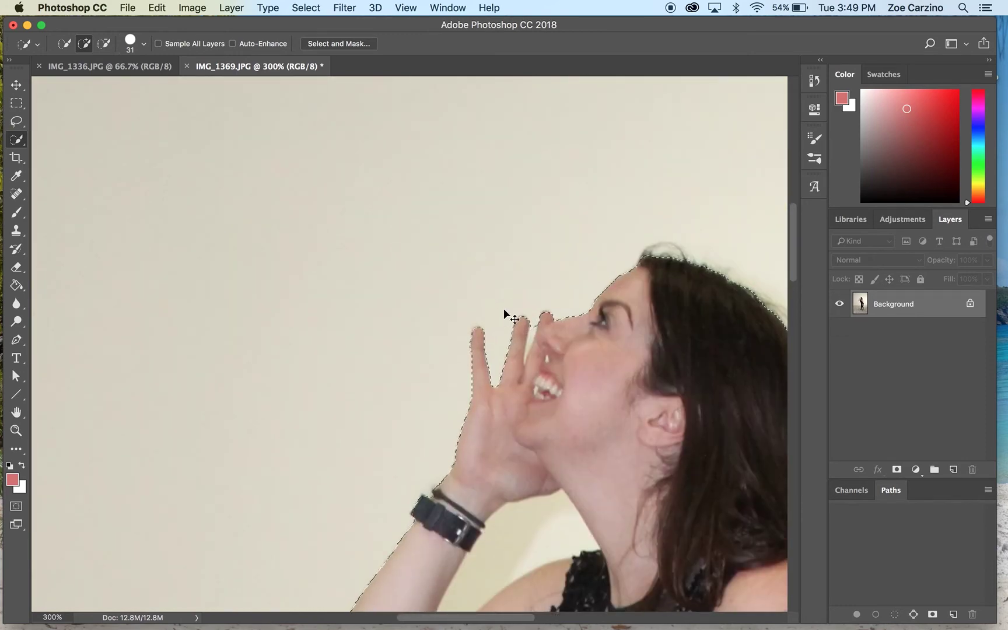
pyautogui.press('super+minus')
pyautogui.press('super+minus')
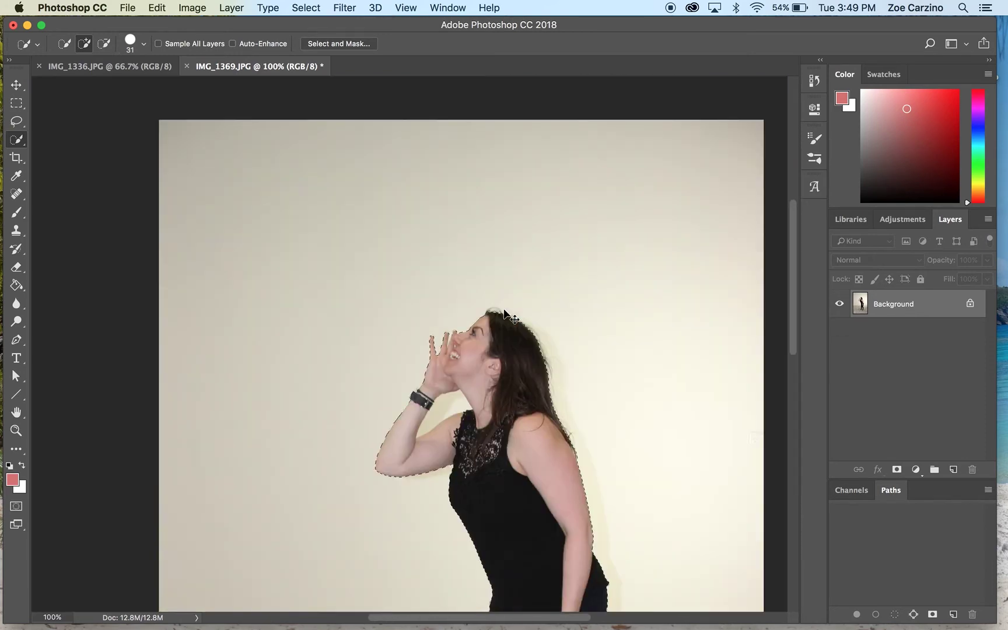
pyautogui.scroll(-10, 505, 311)
pyautogui.hscroll(2, 504, 311)
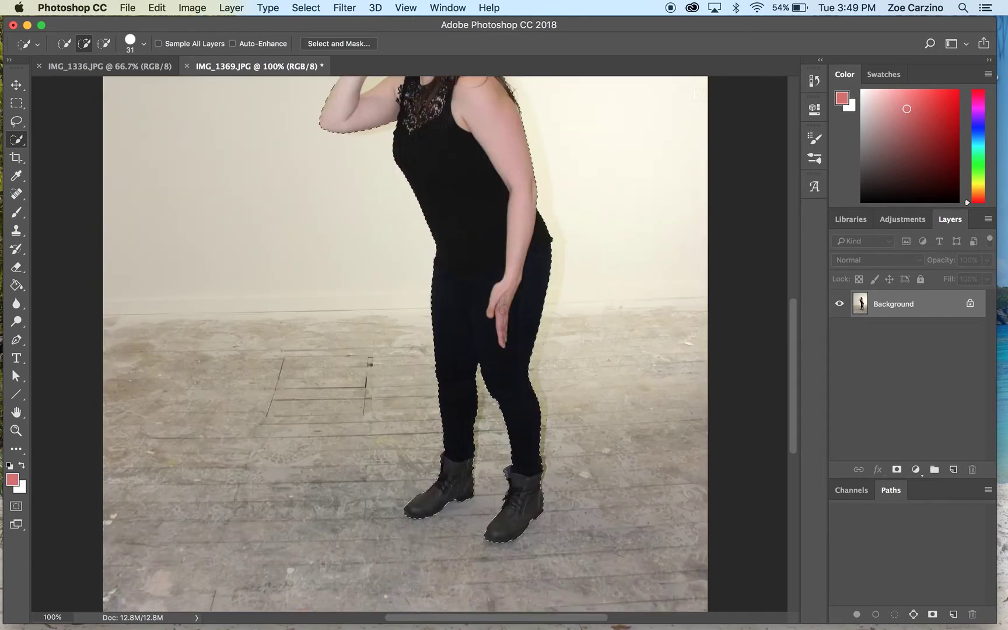
pyautogui.scroll(2, 502, 310)
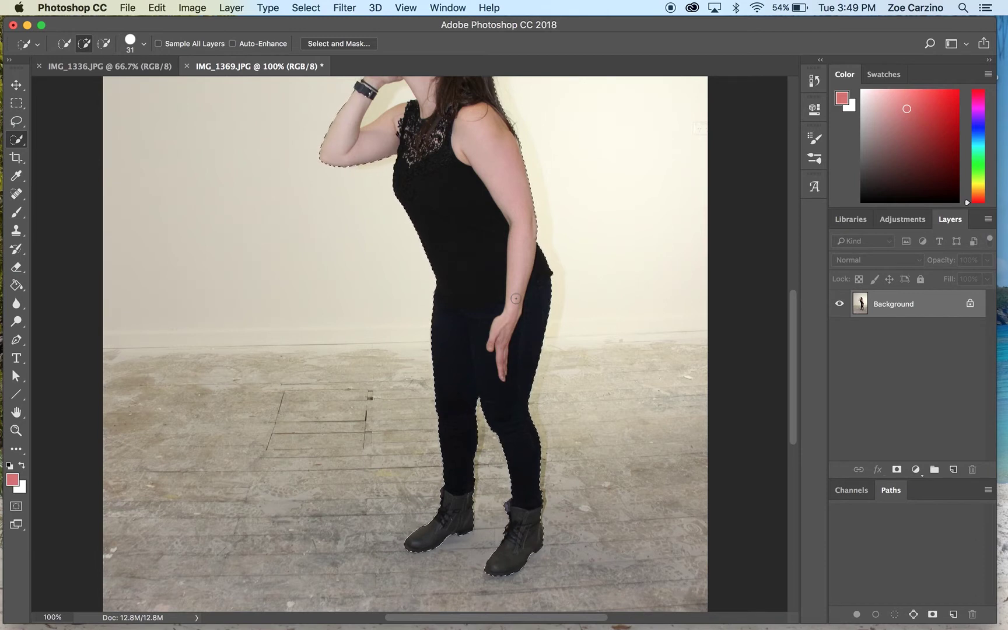
# Fill the selected figure with solid white.
pyautogui.press('super+BackSpace')
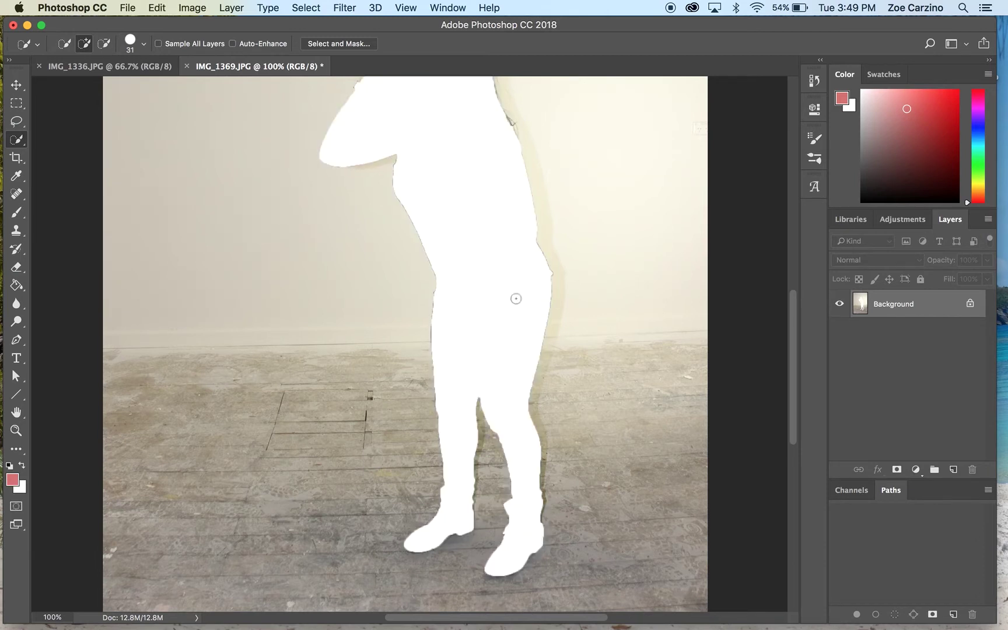
pyautogui.scroll(10, 515, 299)
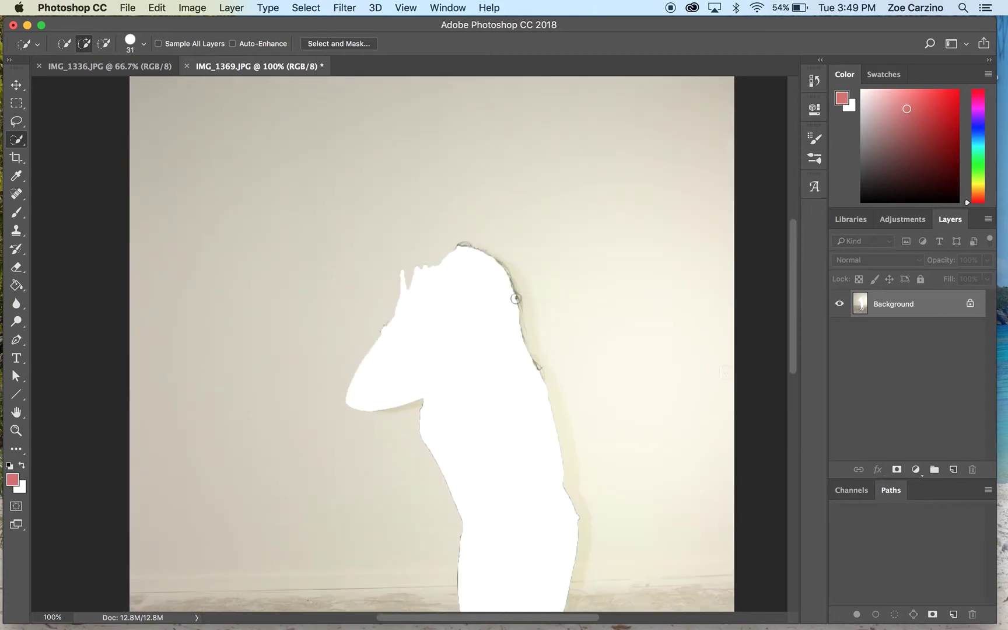
pyautogui.scroll(-3, 515, 298)
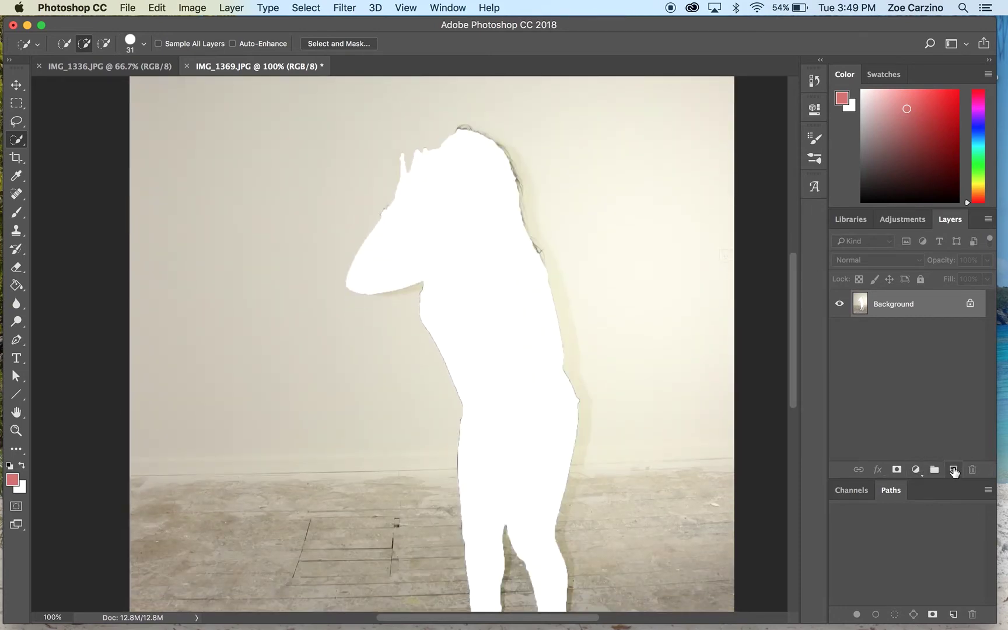
# Place the cut-out as Layer 1 in IMG_1336, delete the wall patch by her arm, zoom to 200%.
pyautogui.click(84, 68)
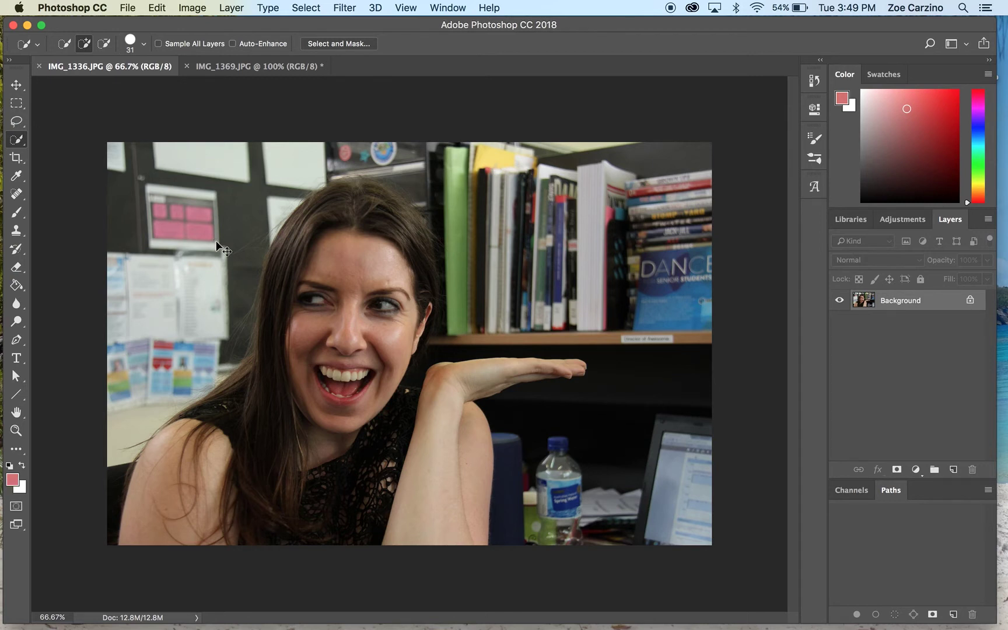
pyautogui.moveTo(215, 240); pyautogui.dragTo(215, 240)
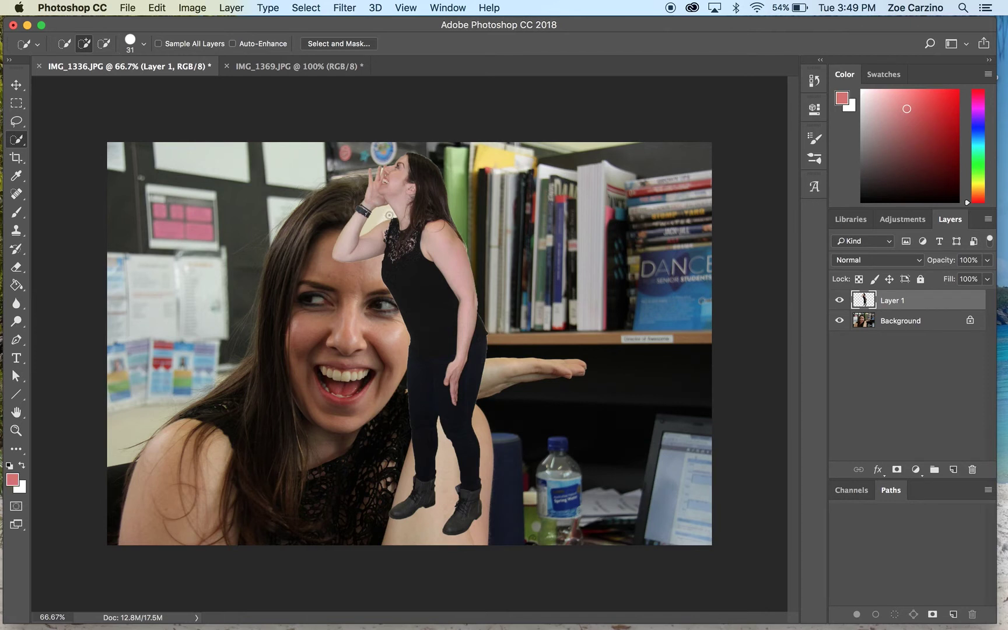
pyautogui.moveTo(386, 214); pyautogui.dragTo(384, 214)
pyautogui.press('super+z')
pyautogui.press('super+plus')
pyautogui.press('super+plus')
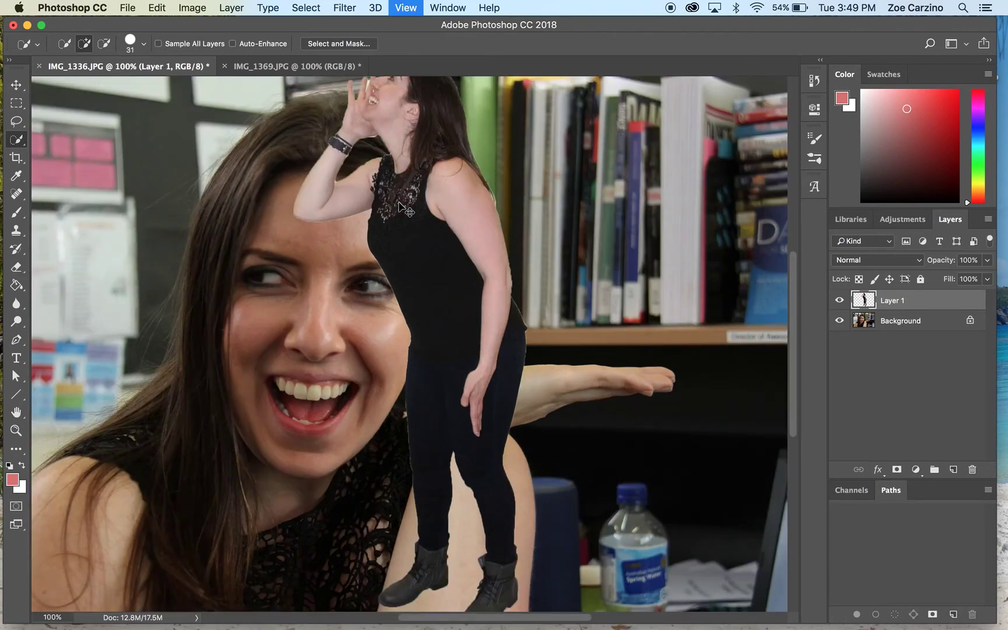
pyautogui.scroll(8, 400, 202)
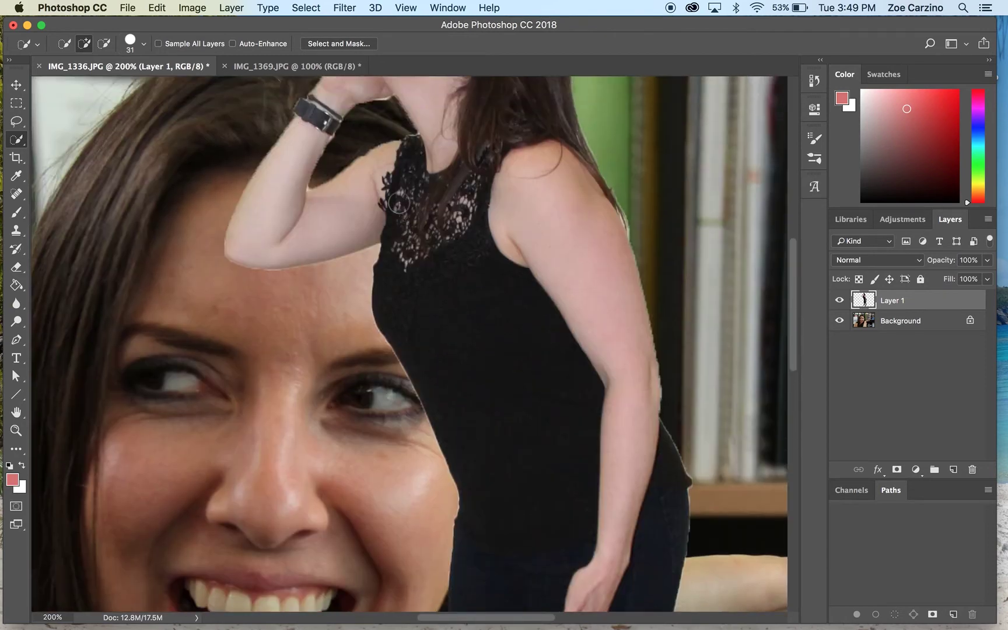
pyautogui.scroll(6, 400, 202)
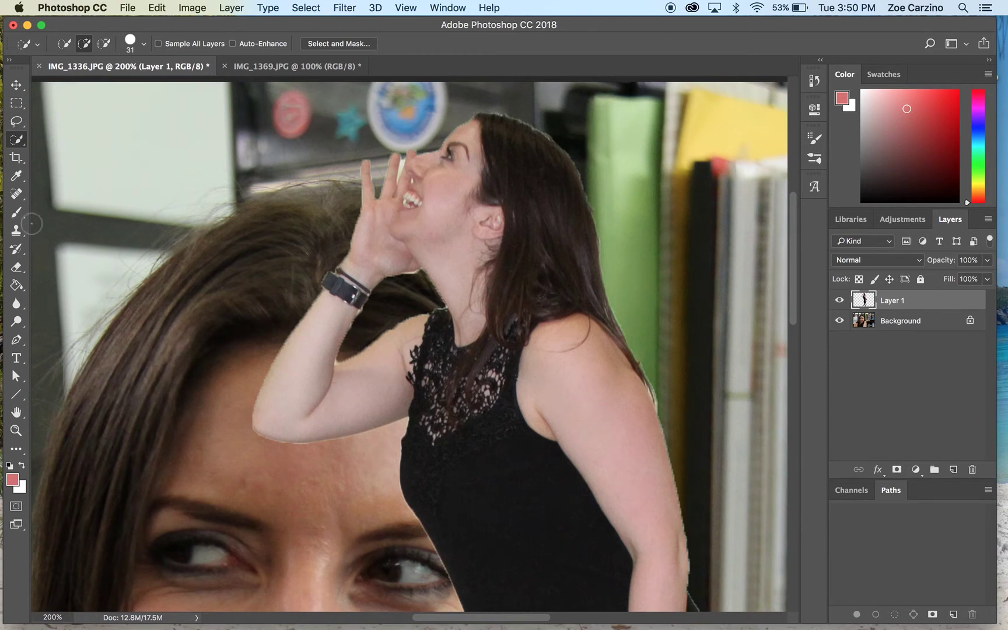
# Erase the fringe at the chin, wrist and top of the head with a soft round 31 px eraser.
pyautogui.click(16, 266)
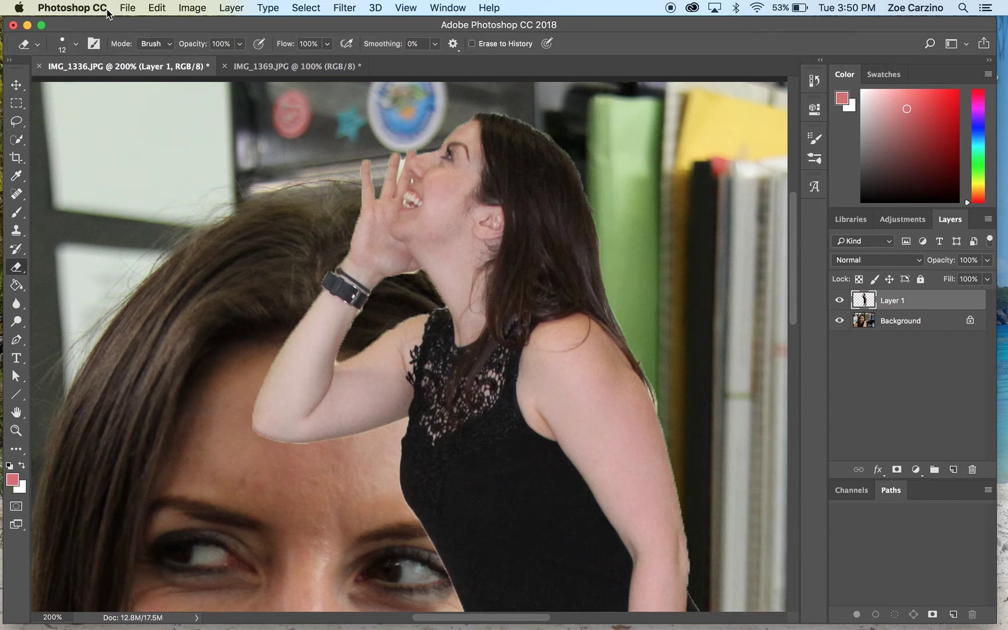
pyautogui.click(75, 44)
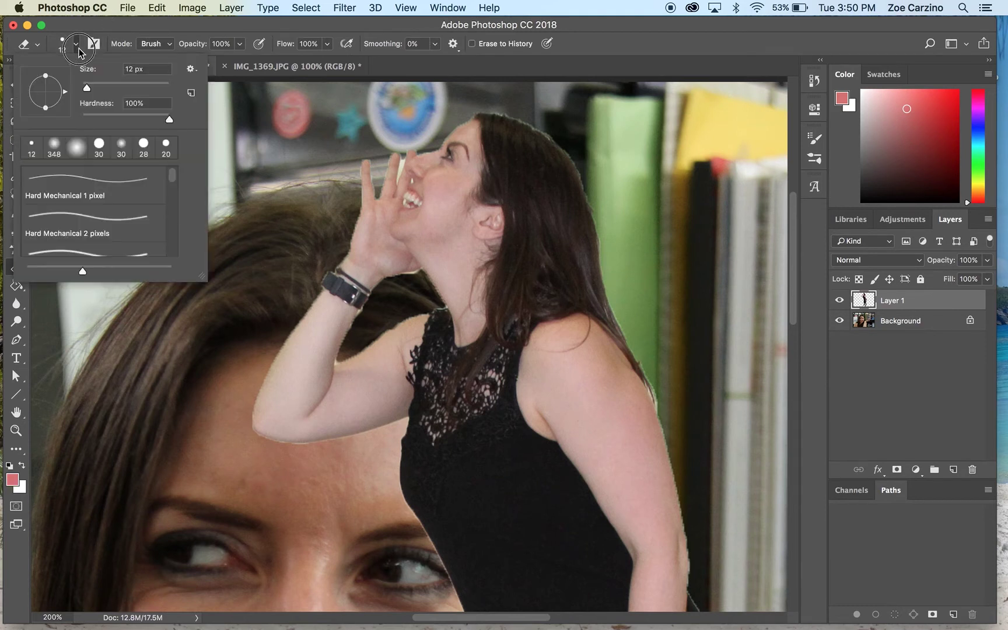
pyautogui.click(49, 150)
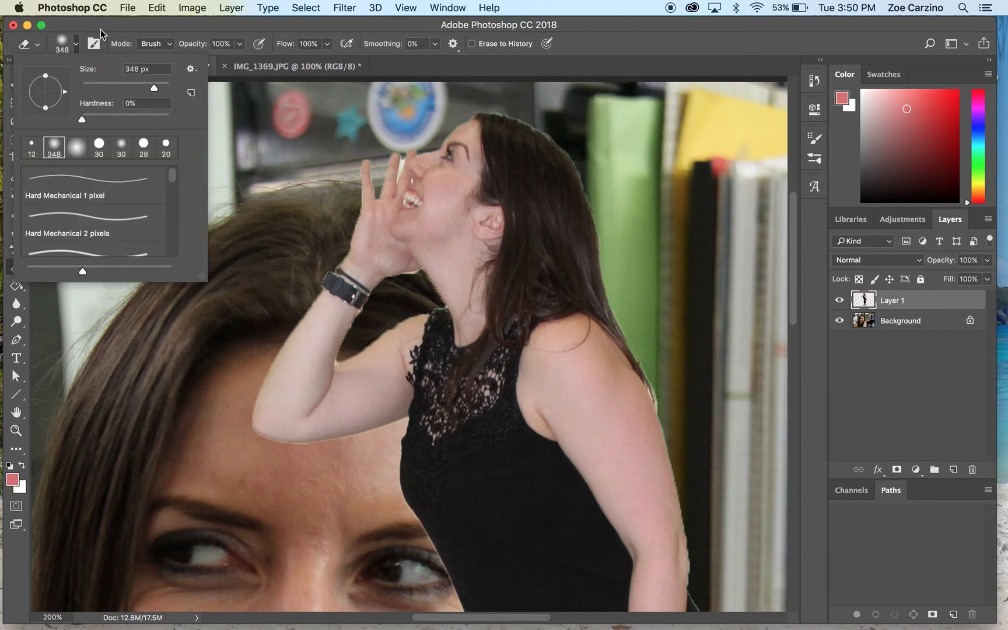
pyautogui.click(96, 86)
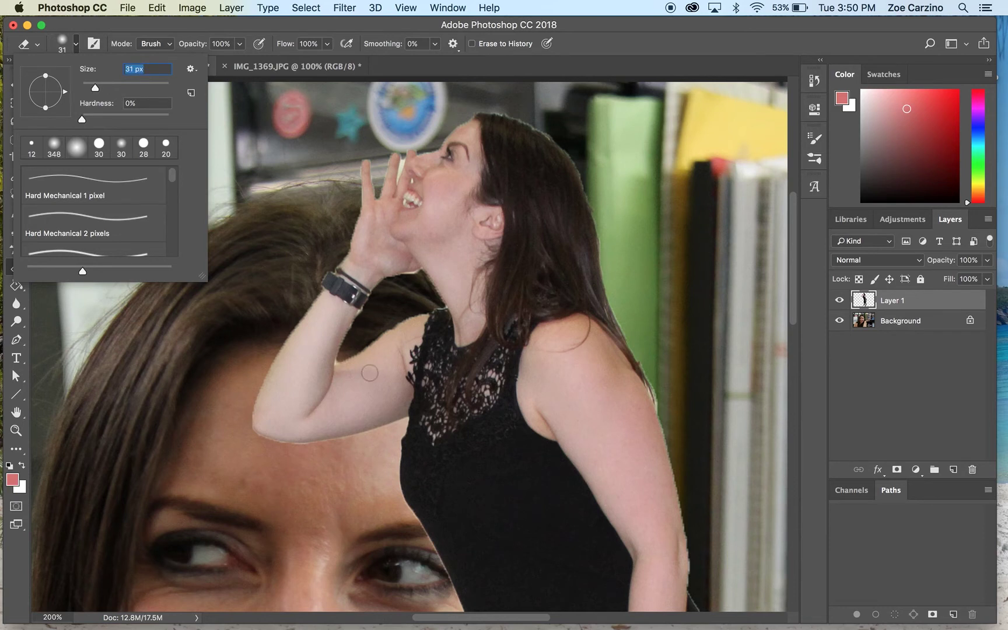
pyautogui.click(408, 283)
pyautogui.moveTo(408, 283); pyautogui.dragTo(373, 298)
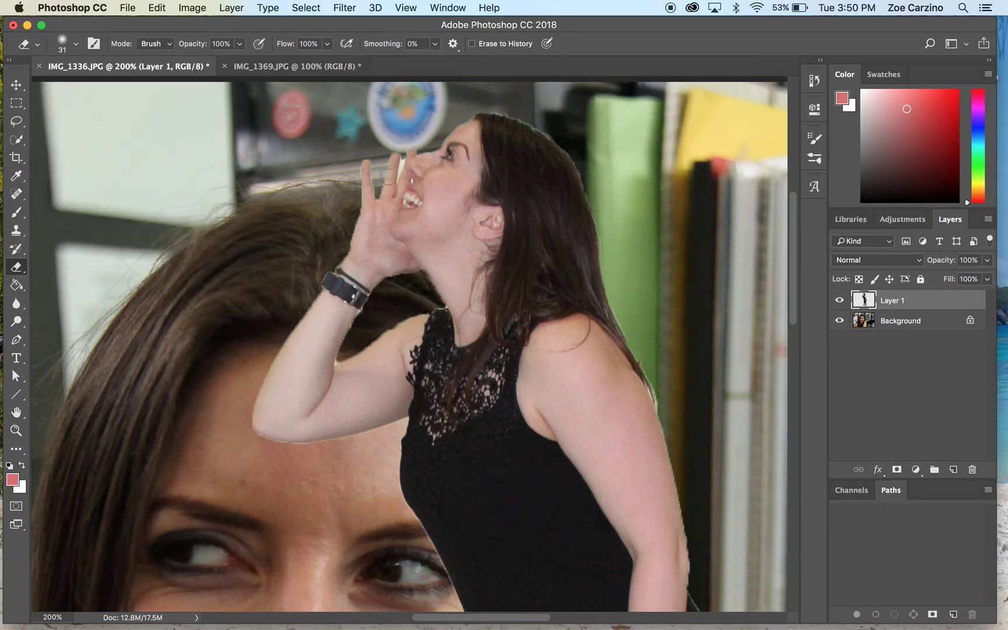
pyautogui.moveTo(512, 108)
pyautogui.mouseDown()
pyautogui.moveTo(571, 139)
pyautogui.moveTo(556, 132)
pyautogui.moveTo(584, 155)
pyautogui.moveTo(575, 145)
pyautogui.moveTo(600, 196)
pyautogui.mouseUp()
# Shrink the eraser to 14 px and erase the light strip between the raised fingers up close.
pyautogui.click(78, 45)
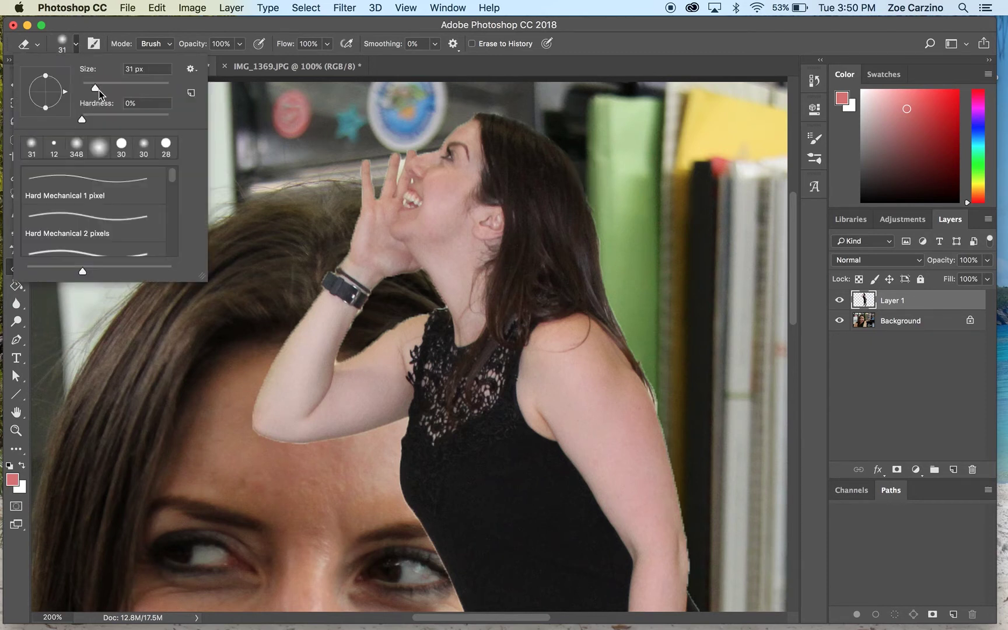
pyautogui.moveTo(99, 90); pyautogui.dragTo(91, 88)
pyautogui.moveTo(92, 88); pyautogui.dragTo(84, 89)
pyautogui.press('super+equal')
pyautogui.press('super+equal')
pyautogui.press('super+equal')
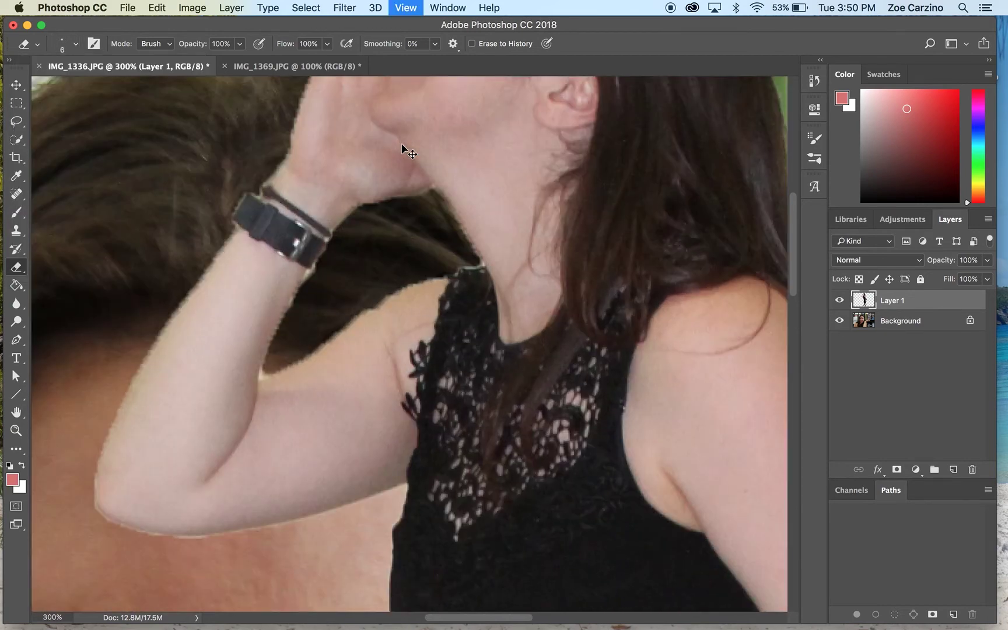
pyautogui.scroll(10, 409, 344)
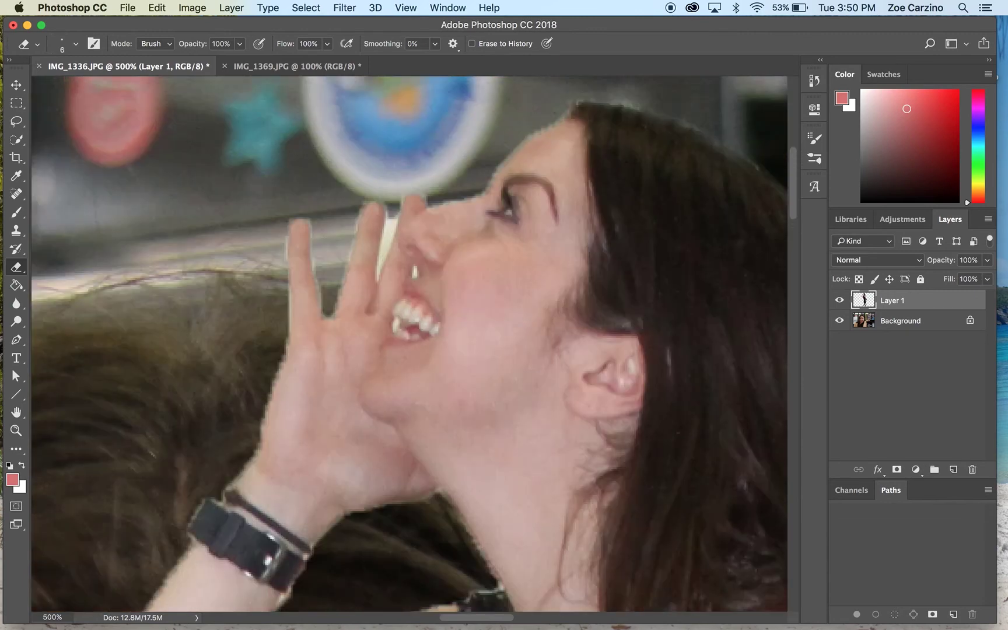
pyautogui.moveTo(391, 208); pyautogui.dragTo(381, 261)
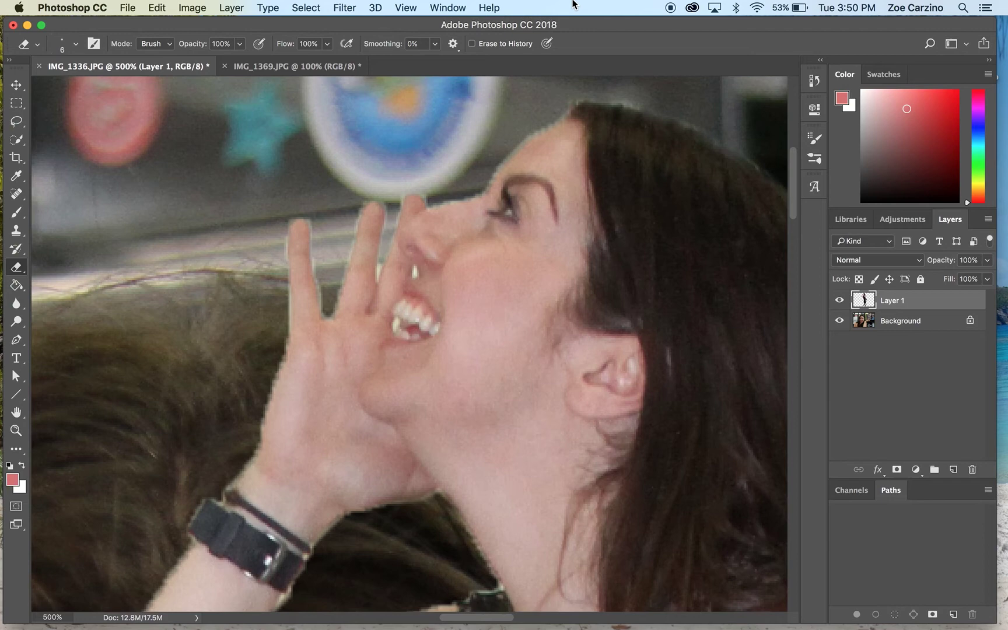
pyautogui.press('super+minus')
pyautogui.press('super+minus')
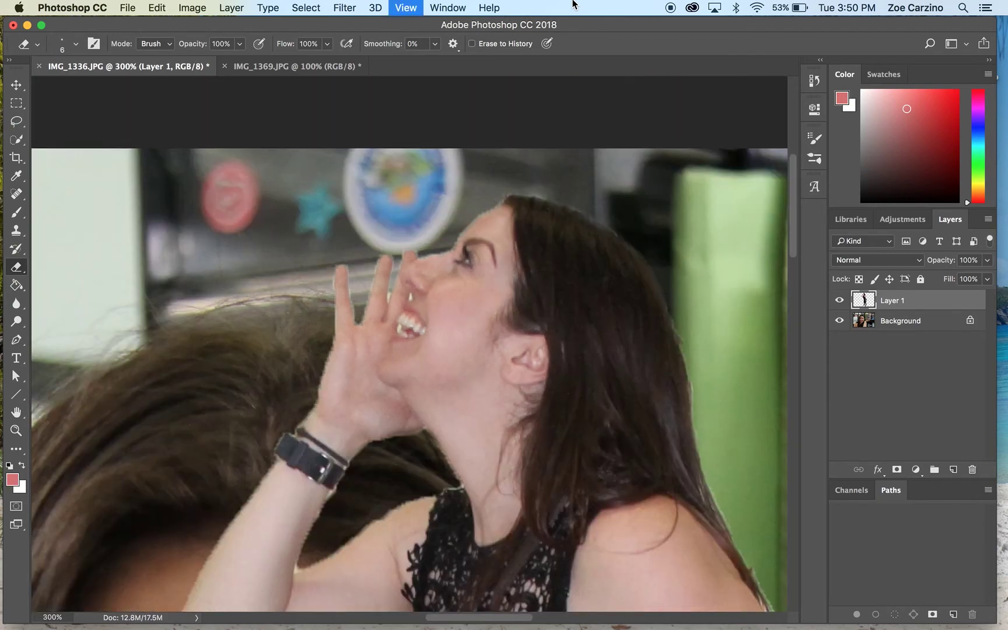
pyautogui.press('super+minus')
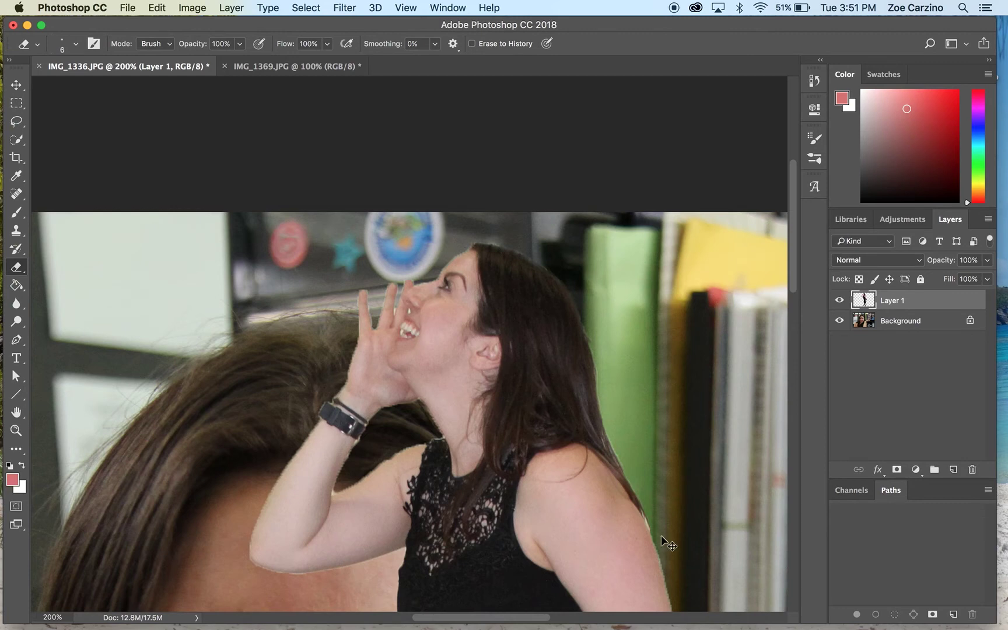
pyautogui.press('super+minus')
pyautogui.press('super+minus')
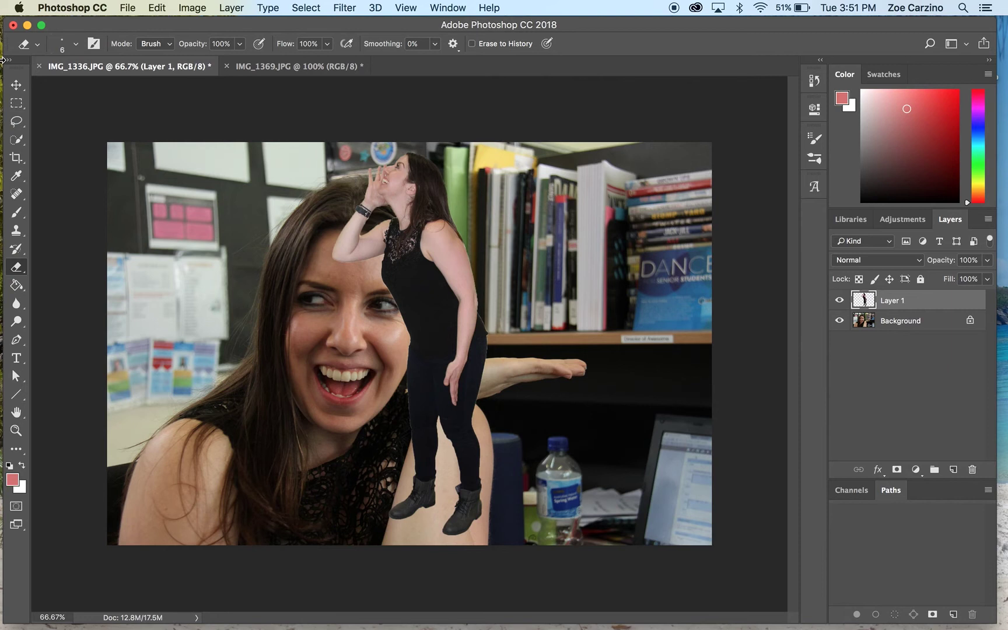
# Scale the cut-out woman to about 15% and position her standing on the outstretched palm.
pyautogui.click(17, 85)
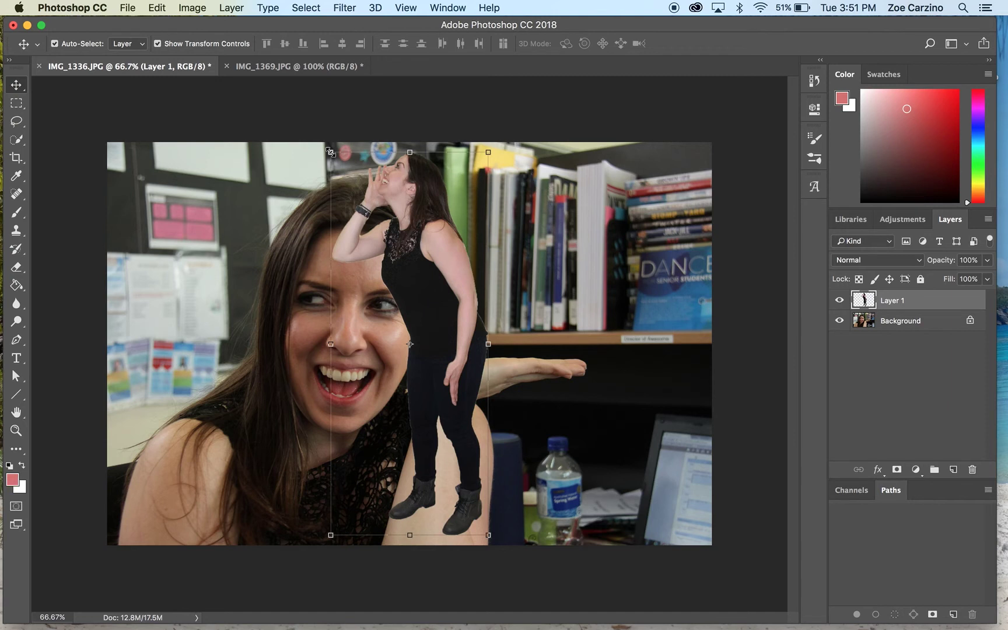
pyautogui.moveTo(330, 152); pyautogui.dragTo(567, 317)
pyautogui.press('super+0')
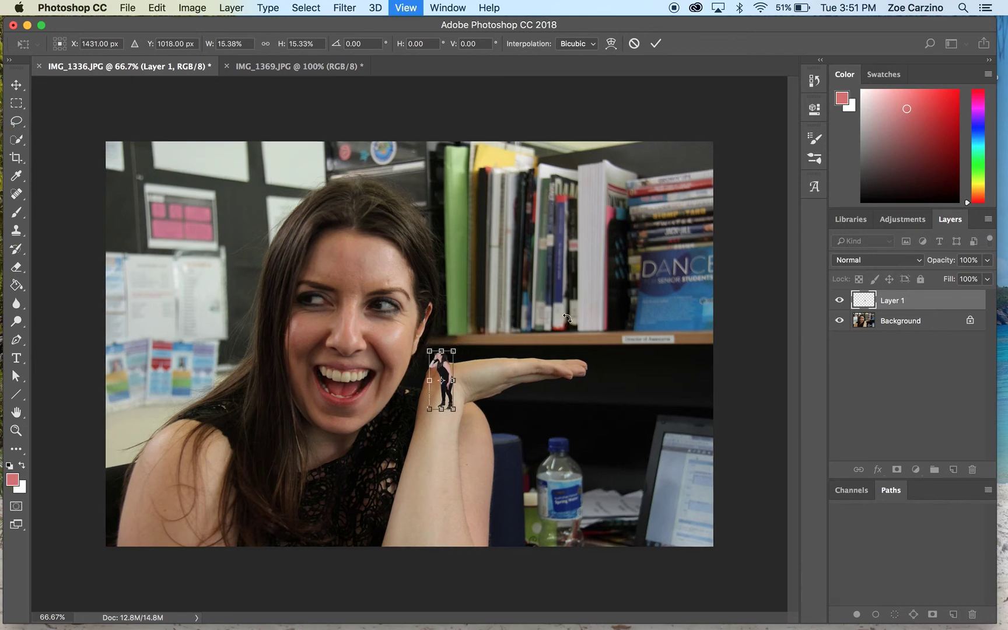
pyautogui.press('super+plus')
pyautogui.press('super+plus')
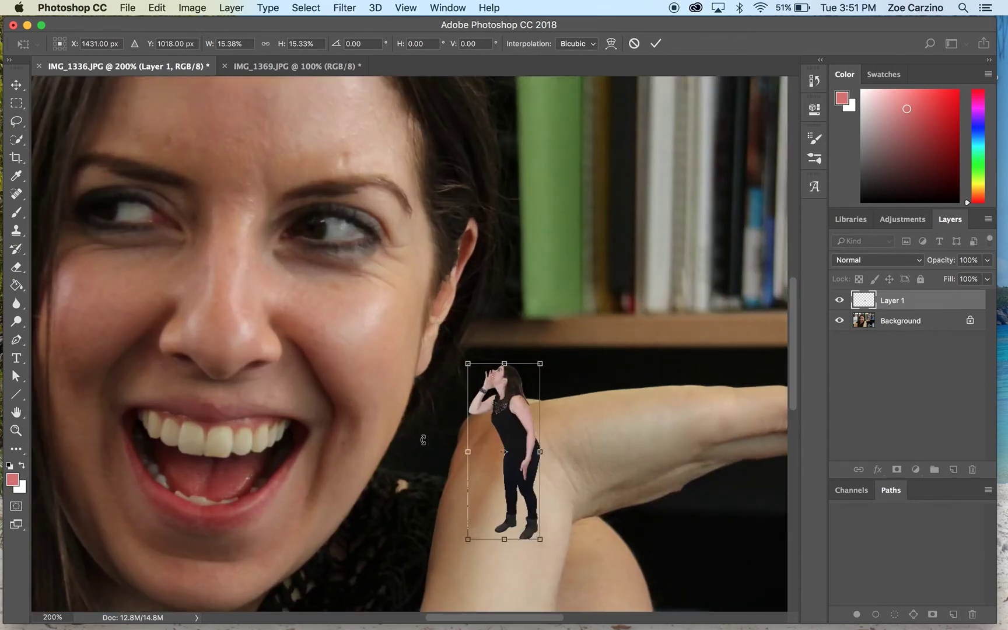
pyautogui.moveTo(511, 401); pyautogui.dragTo(546, 288)
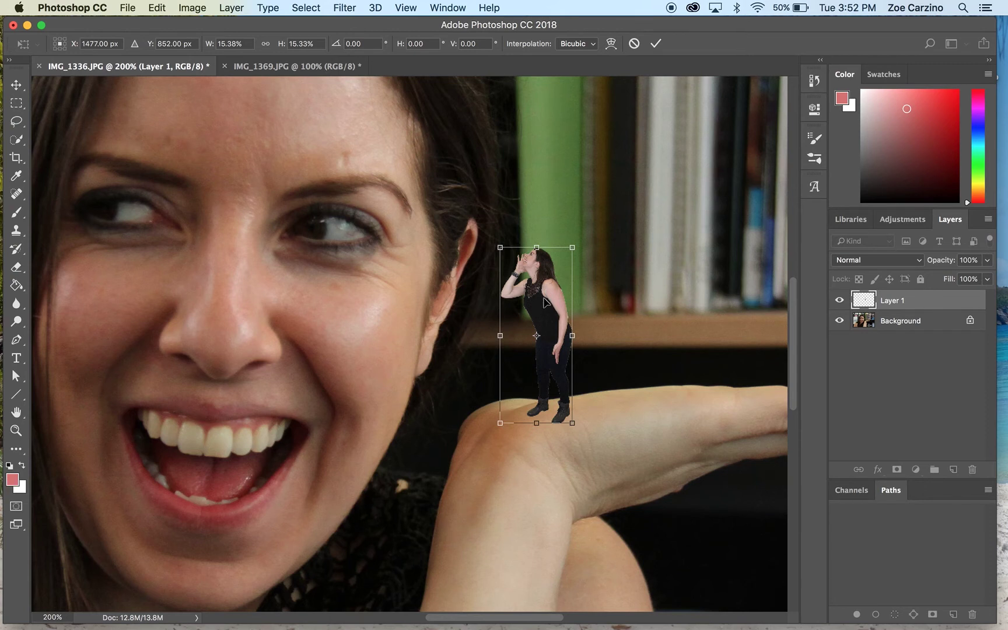
pyautogui.moveTo(544, 298); pyautogui.dragTo(531, 302)
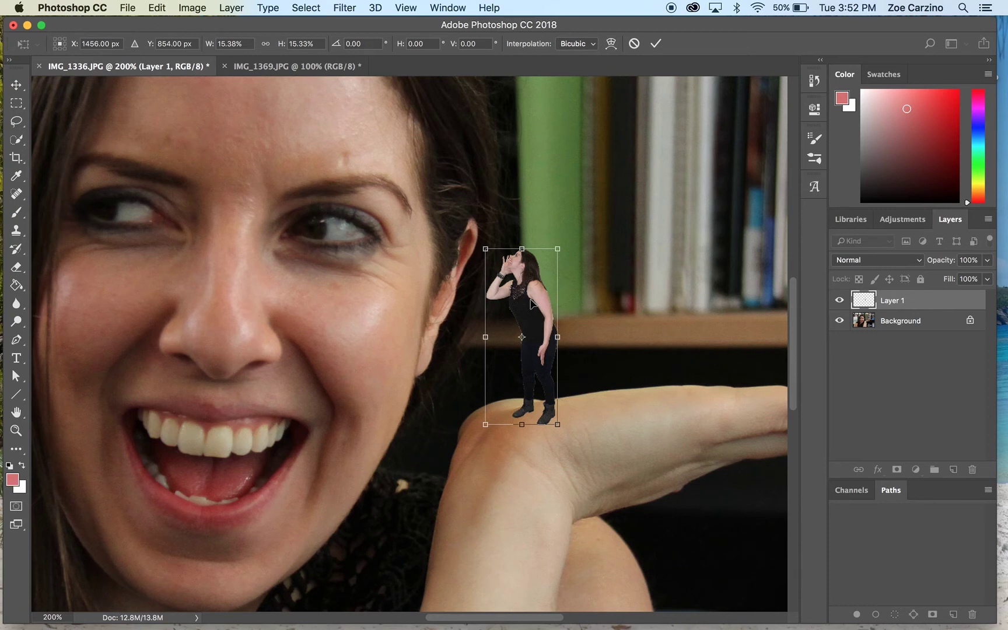
pyautogui.press('Return')
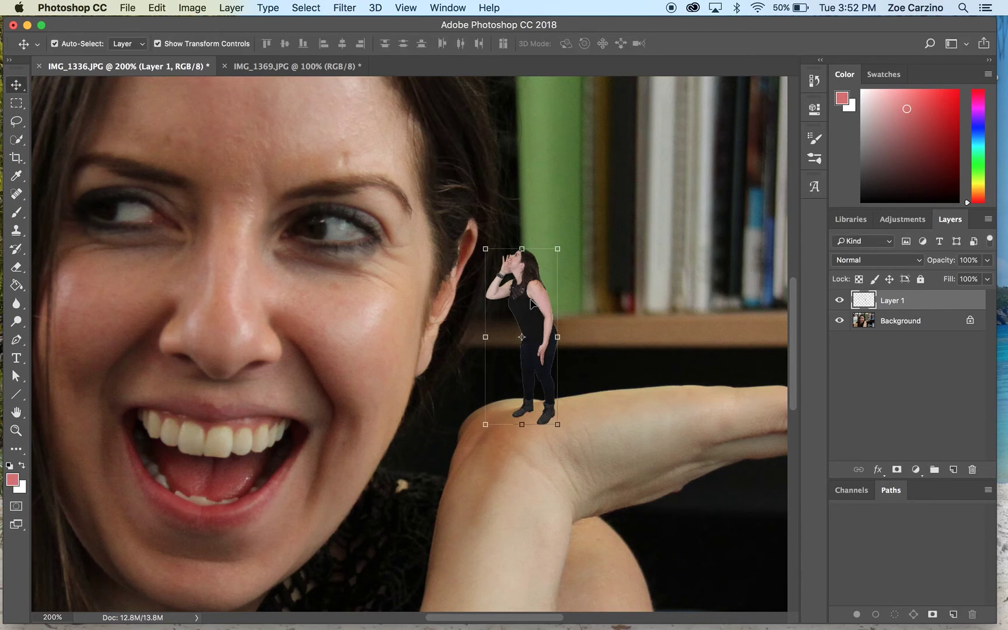
# Confirm the transform and set up a hard round 30 px eraser at 100% hardness on Layer 1.
pyautogui.click(503, 497)
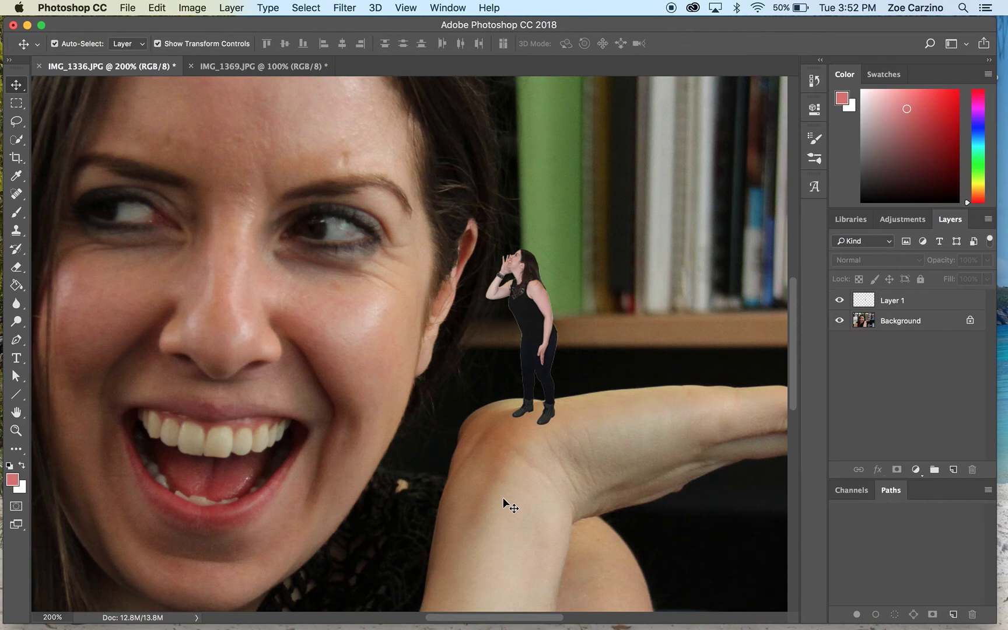
pyautogui.click(13, 269)
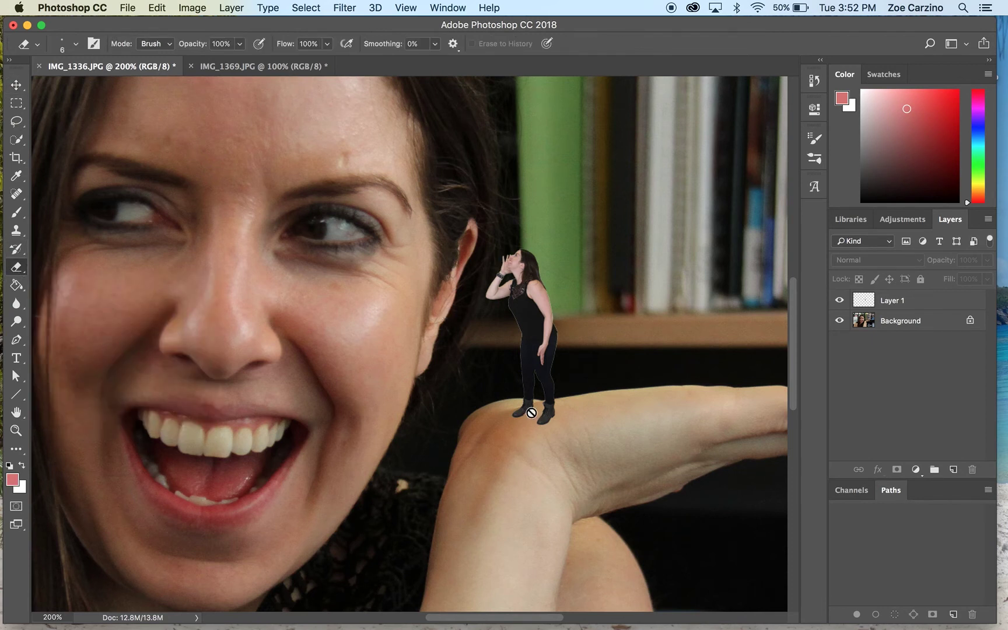
pyautogui.click(892, 307)
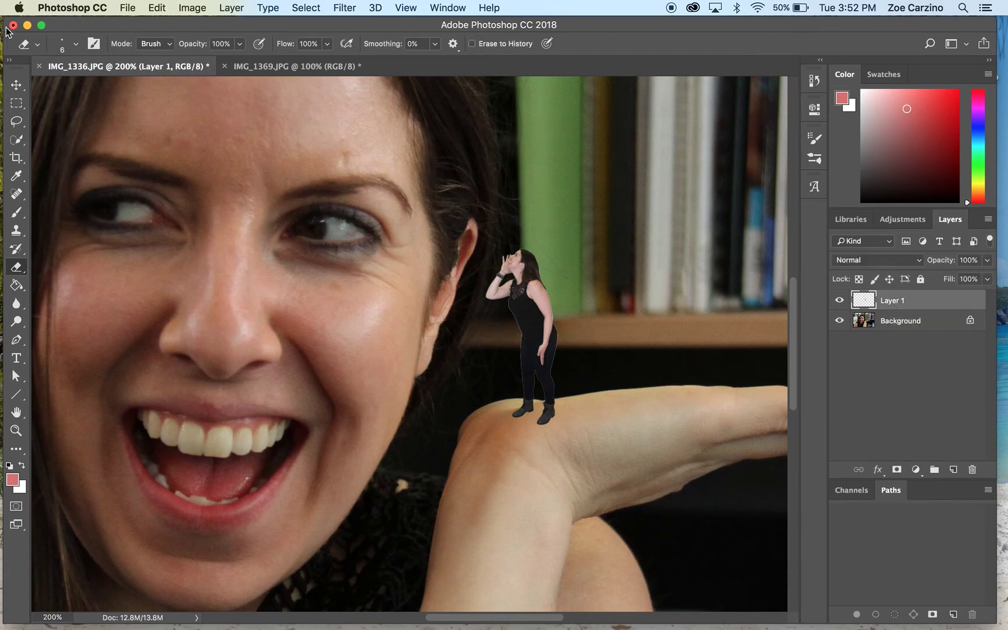
pyautogui.click(75, 43)
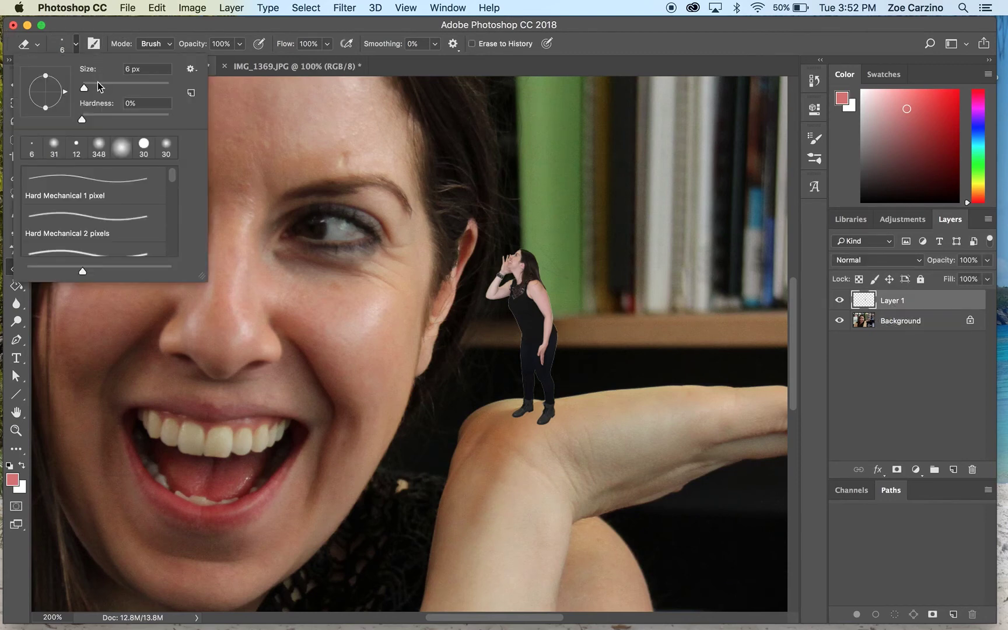
pyautogui.click(94, 83)
pyautogui.click(144, 146)
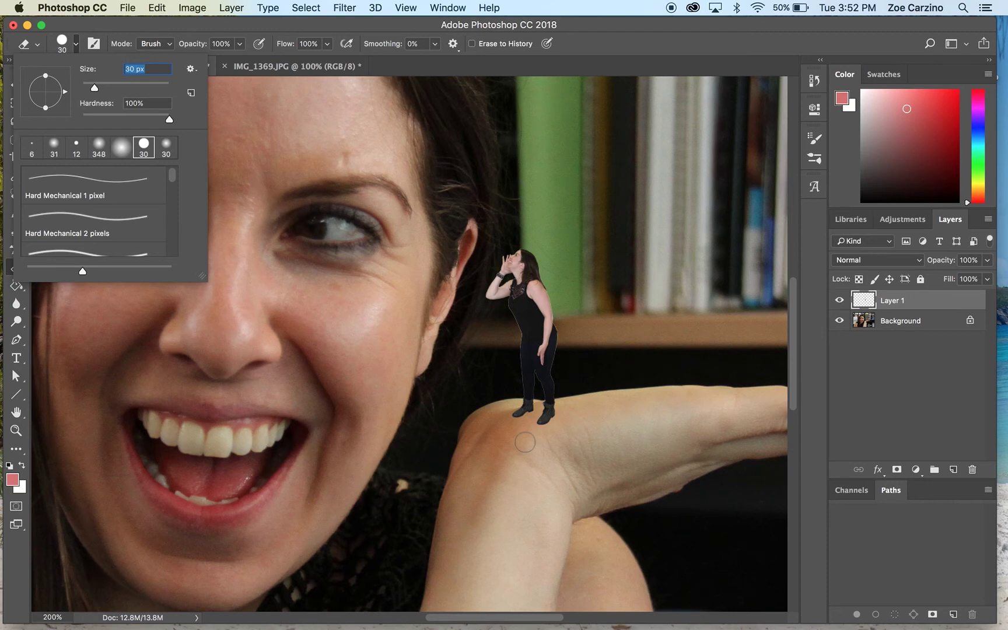
pyautogui.press('Return')
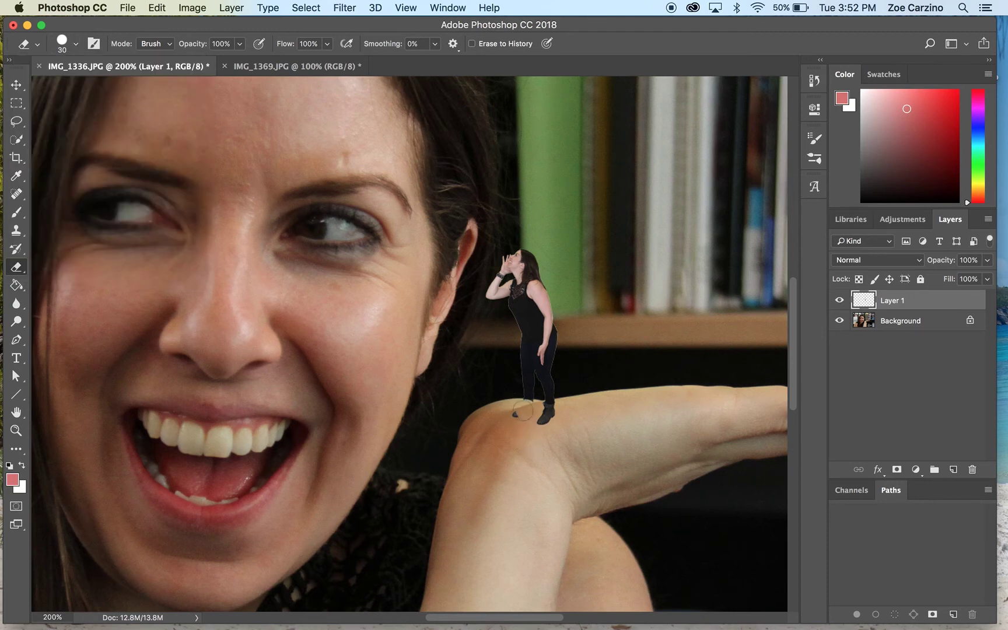
# Erase part of the figure's left boot, zooming to 500% on the feet.
pyautogui.moveTo(523, 407)
pyautogui.mouseDown()
pyautogui.moveTo(545, 422)
pyautogui.moveTo(546, 415)
pyautogui.mouseUp()
pyautogui.press('super+plus')
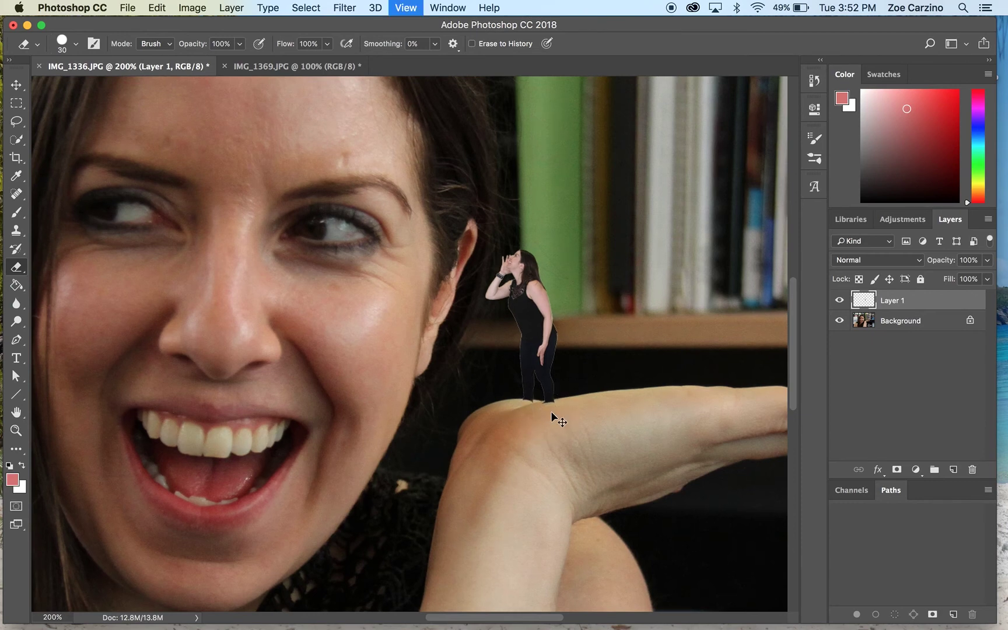
pyautogui.press('super+plus')
pyautogui.press('super+plus')
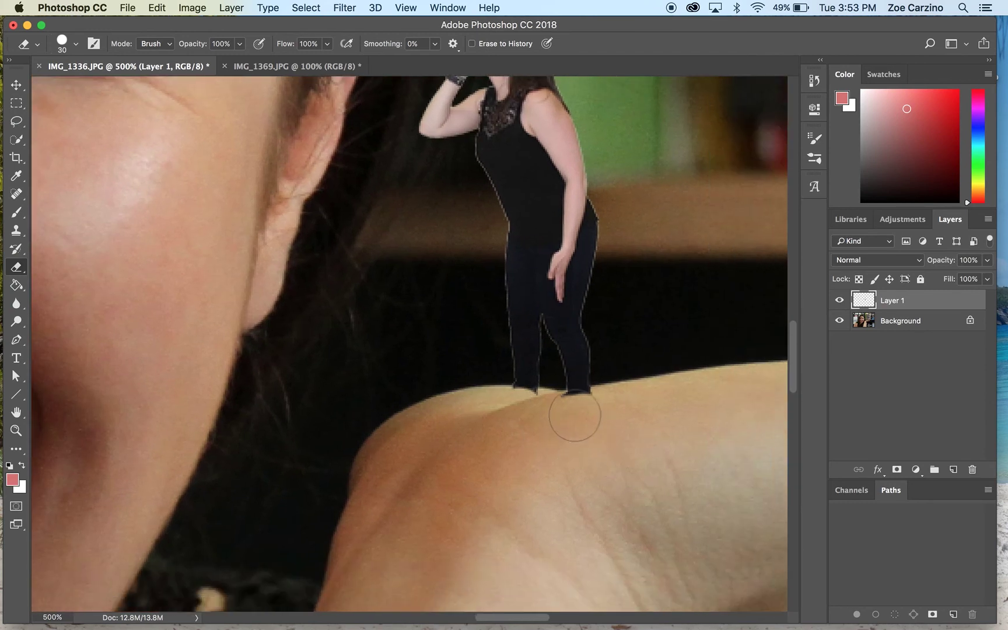
pyautogui.click(589, 414)
pyautogui.click(592, 414)
pyautogui.click(568, 414)
pyautogui.click(591, 412)
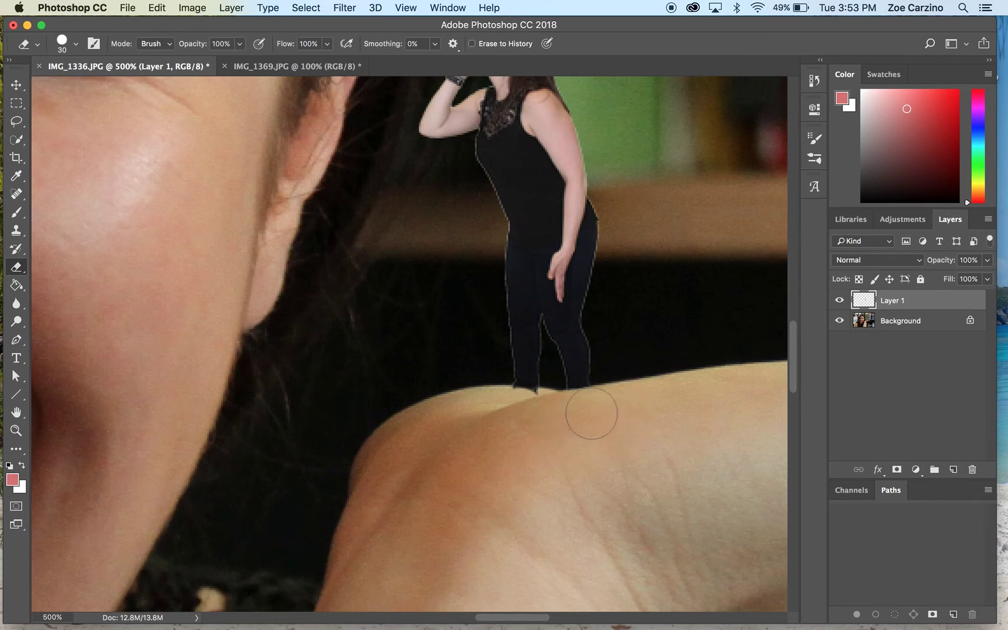
# Clear the last stray pixels under the feet and zoom back out to 100%.
pyautogui.click(525, 416)
pyautogui.click(516, 410)
pyautogui.click(530, 413)
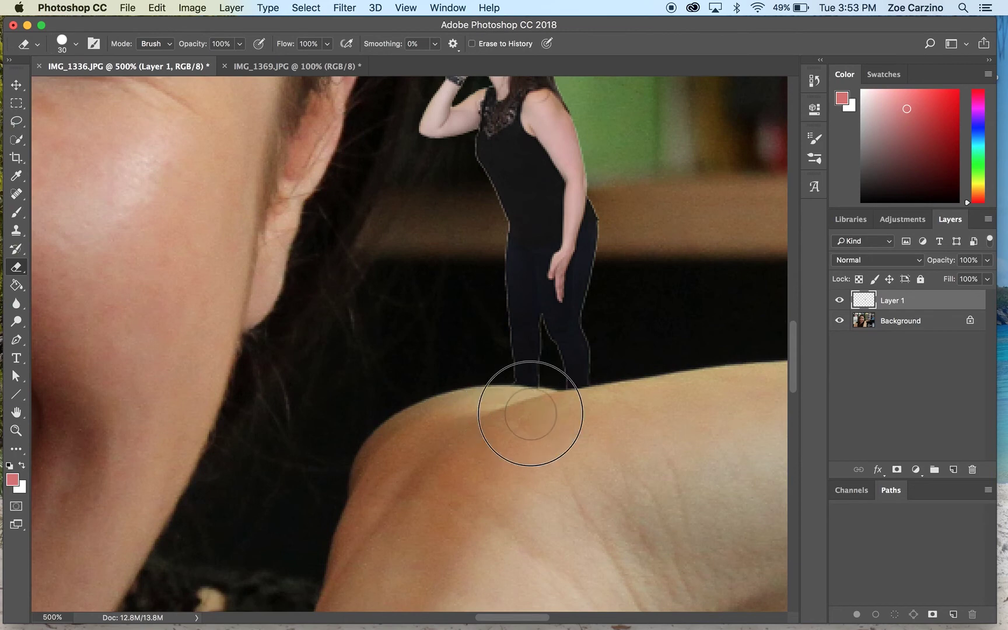
pyautogui.press('super+minus')
pyautogui.press('super+minus')
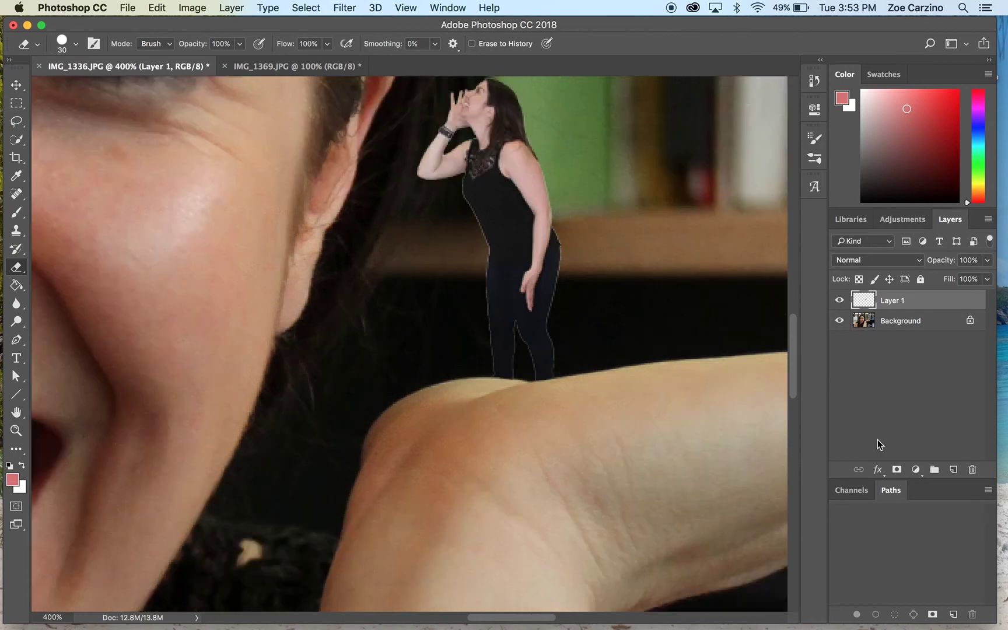
pyautogui.press('super+minus')
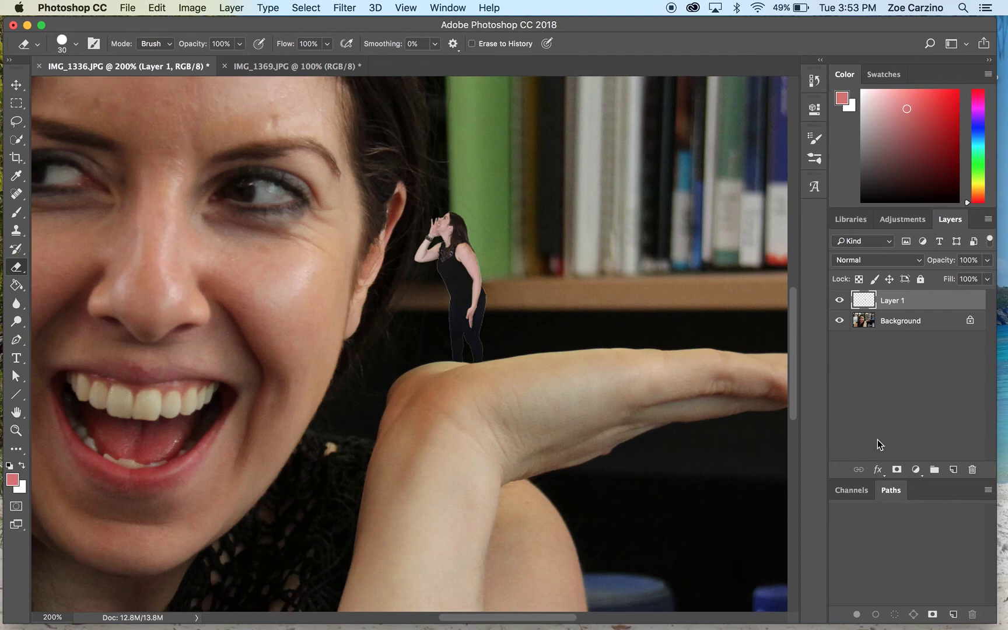
pyautogui.press('super+minus')
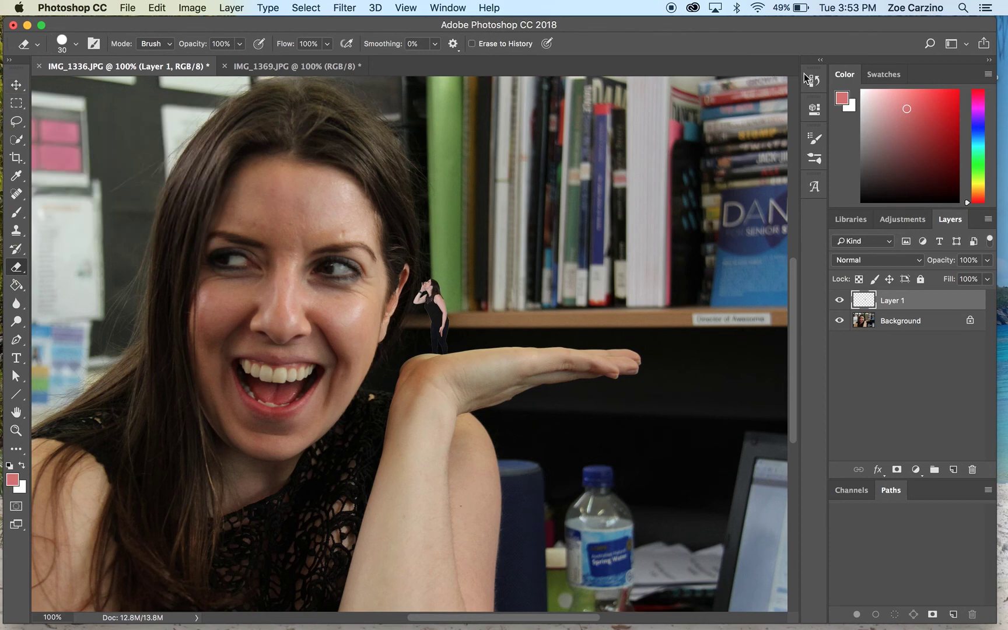
# Apply Color Balance to the figure: midtones toward yellow, highlights 0/0/−8, shadows +5/0/+6.
pyautogui.click(199, 9)
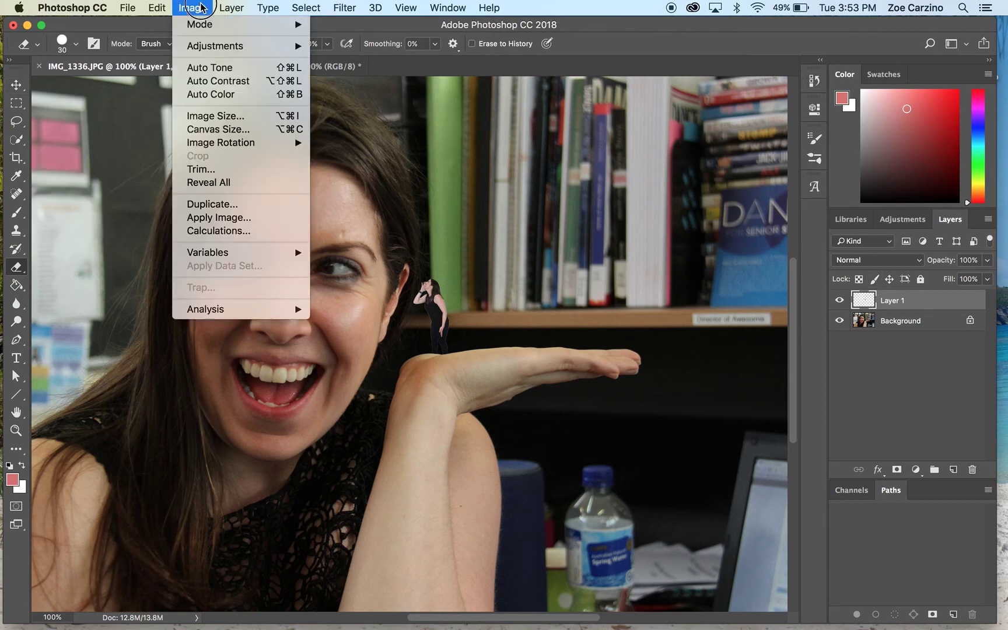
pyautogui.moveTo(216, 45)
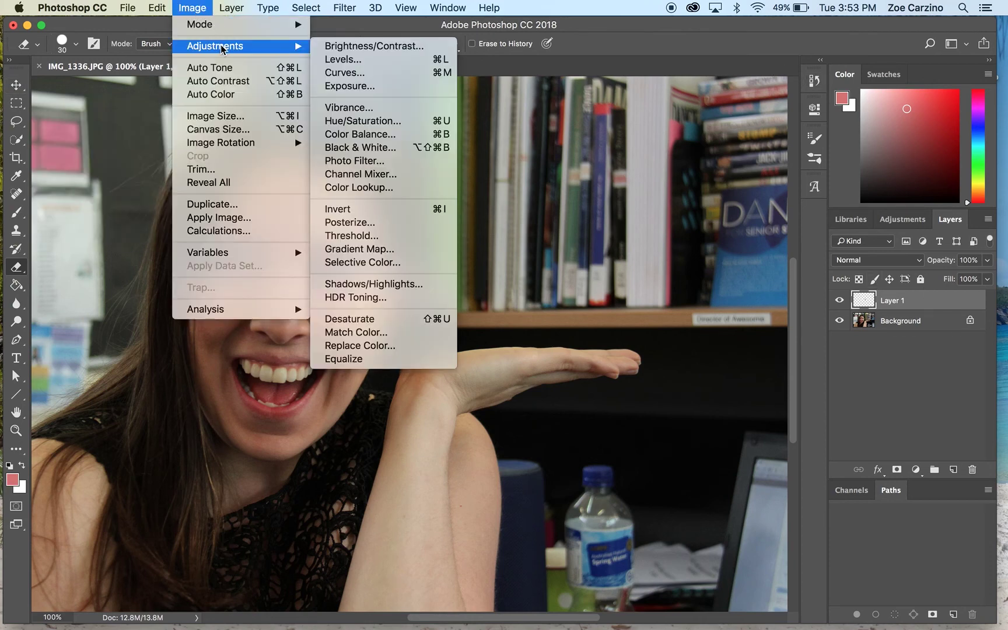
pyautogui.click(394, 138)
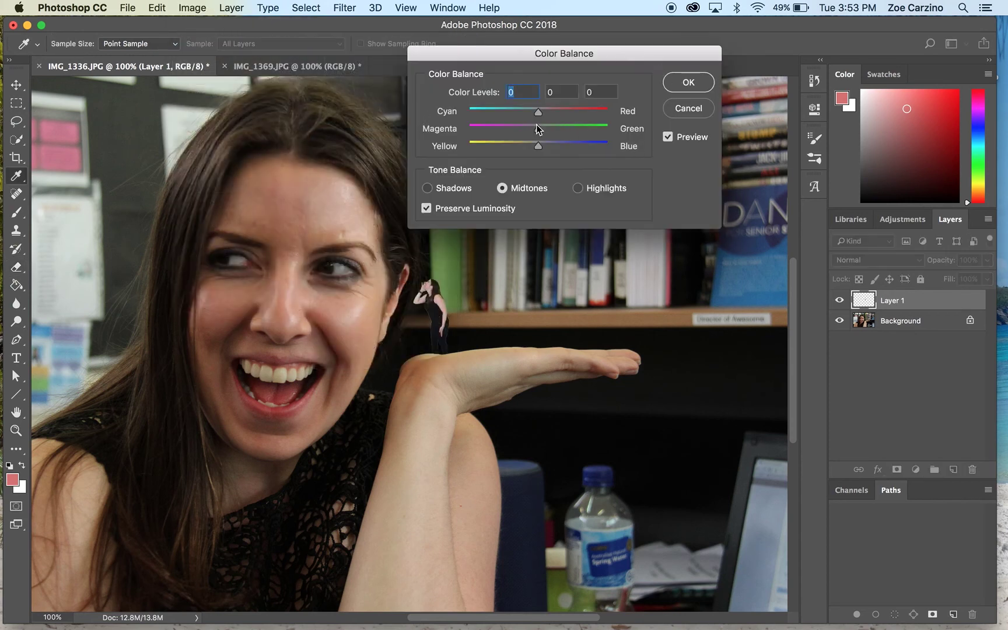
pyautogui.moveTo(539, 146); pyautogui.dragTo(548, 113)
pyautogui.click(577, 188)
pyautogui.moveTo(539, 114); pyautogui.dragTo(542, 151)
pyautogui.click(460, 192)
pyautogui.moveTo(539, 111); pyautogui.dragTo(543, 114)
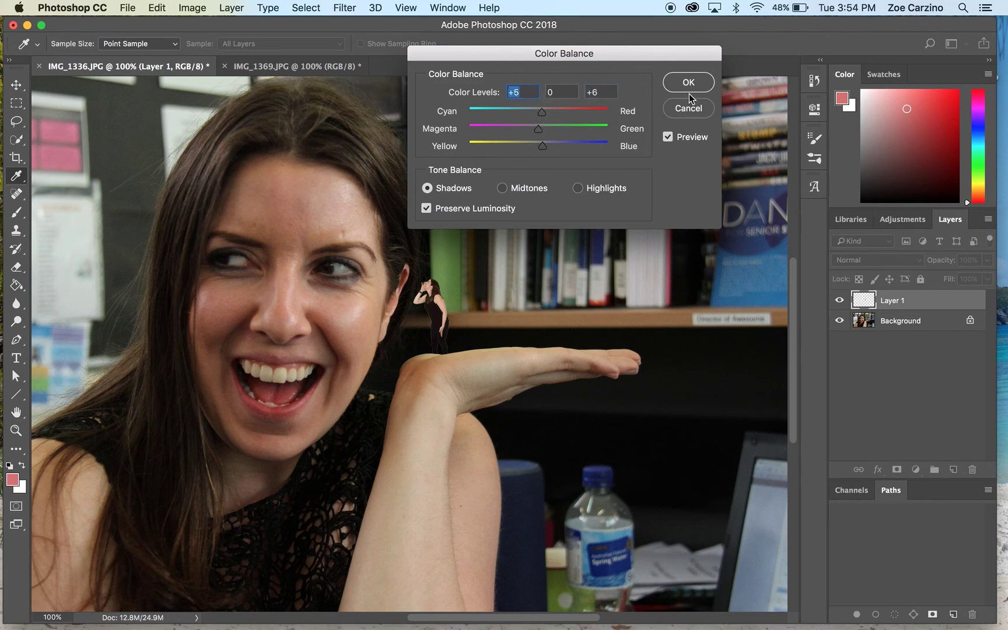
pyautogui.click(678, 81)
pyautogui.press('e')
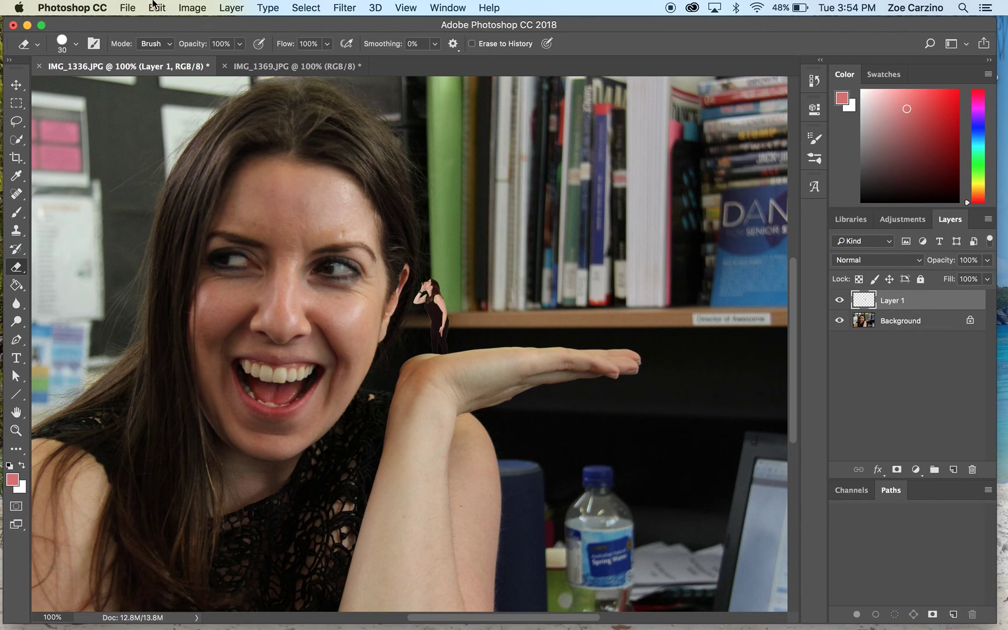
# Apply Levels to the tiny figure's layer with input levels 3 / 1.00 / 255, then zoom out.
pyautogui.click(191, 7)
pyautogui.moveTo(204, 47)
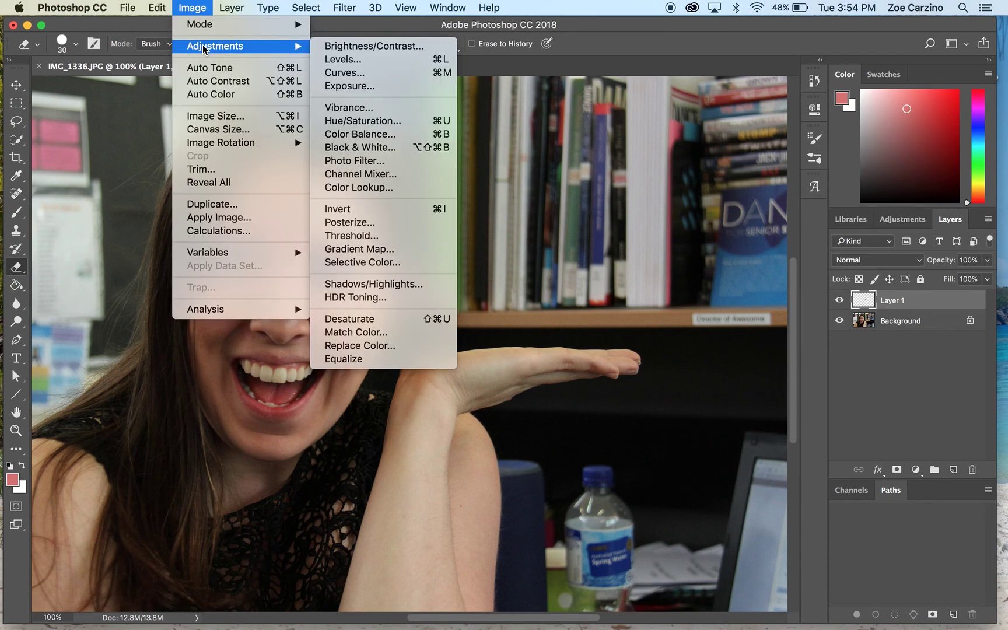
pyautogui.click(375, 58)
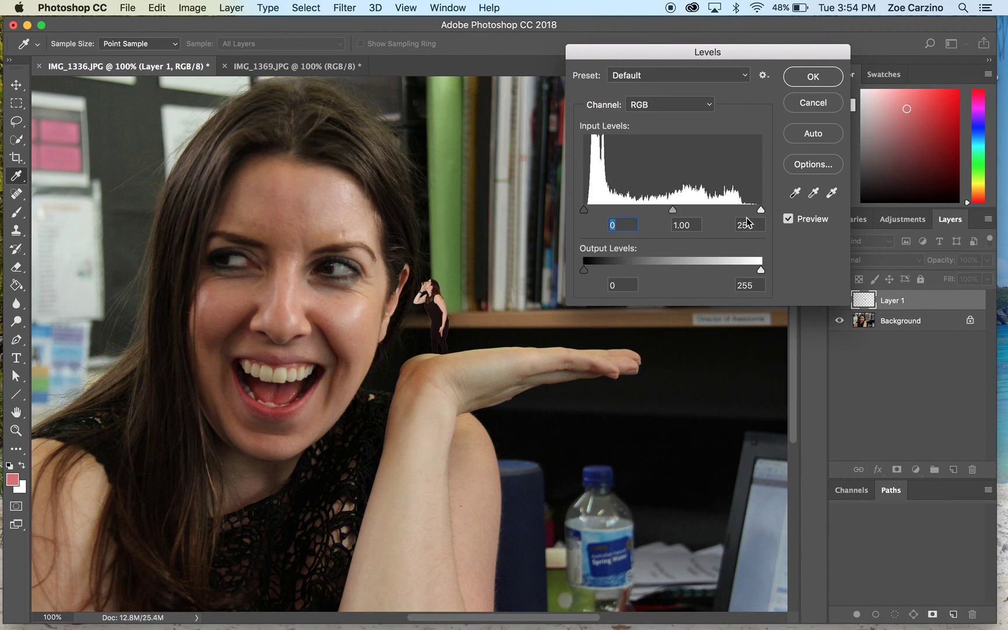
pyautogui.moveTo(758, 212); pyautogui.dragTo(854, 225)
pyautogui.moveTo(586, 210); pyautogui.dragTo(585, 210)
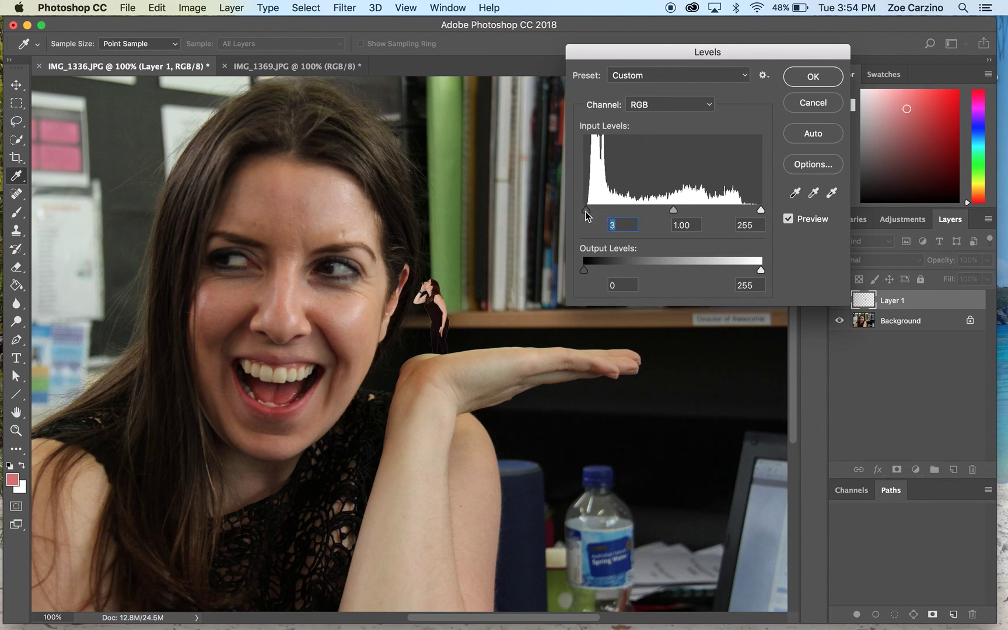
pyautogui.click(824, 79)
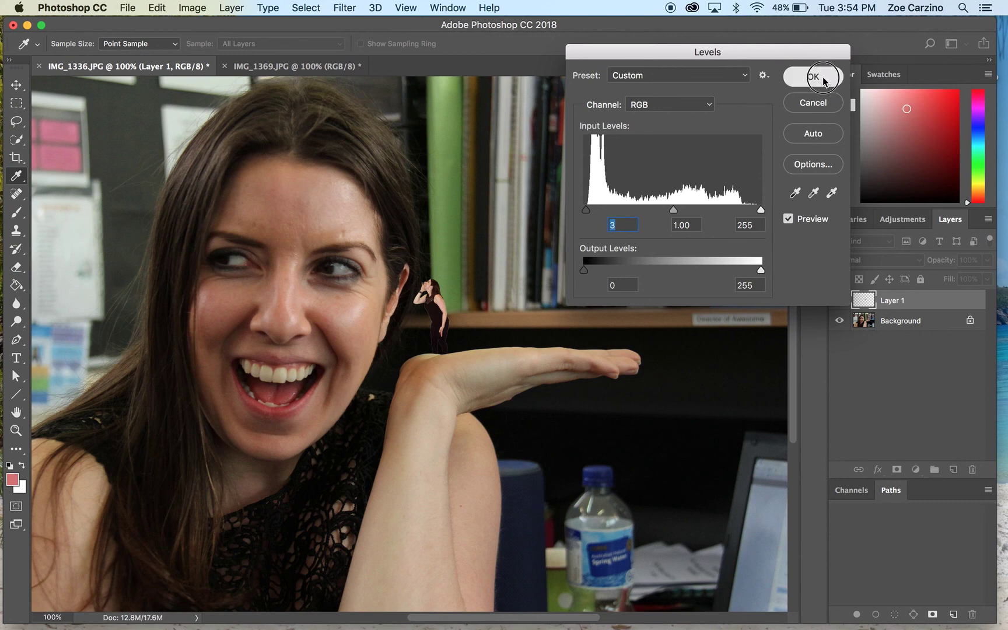
pyautogui.press('e')
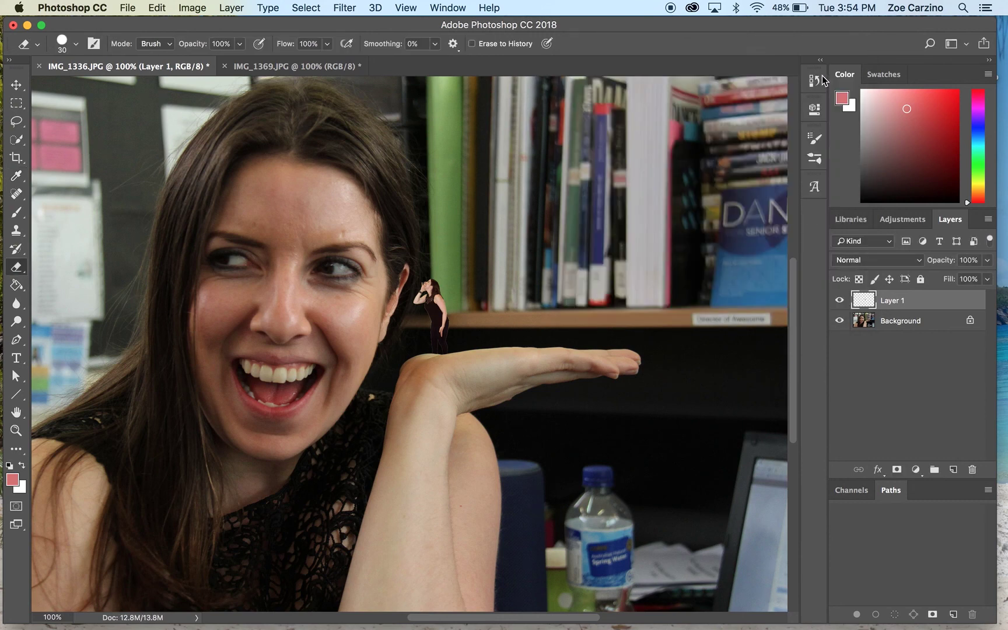
pyautogui.press('super+minus')
pyautogui.press('super+minus')
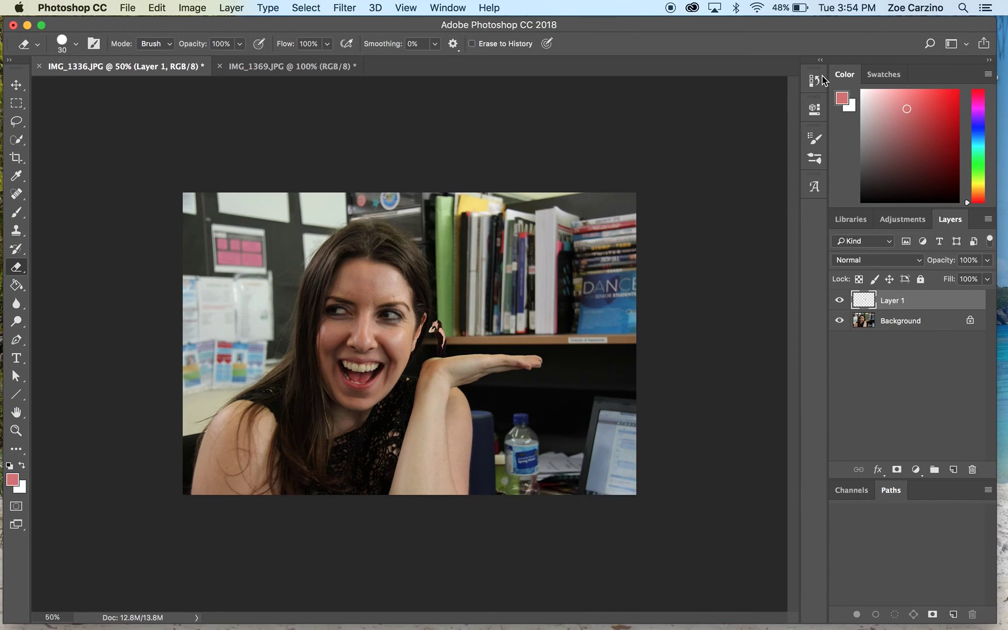
# Save the composite as the JPEG 'final photo.jpg' at Quality 12 (Maximum).
pyautogui.click(127, 7)
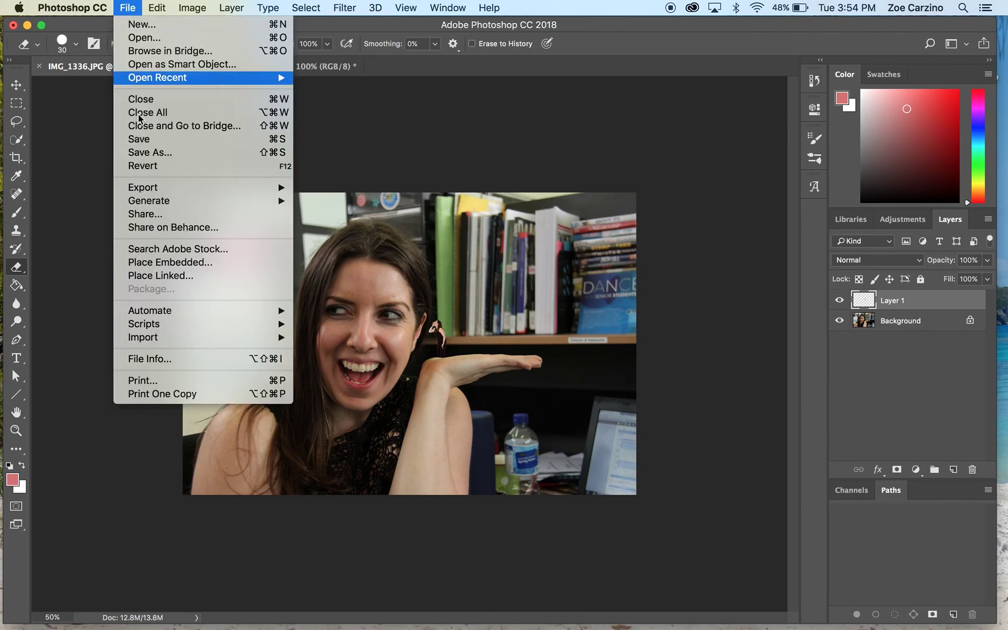
pyautogui.click(151, 154)
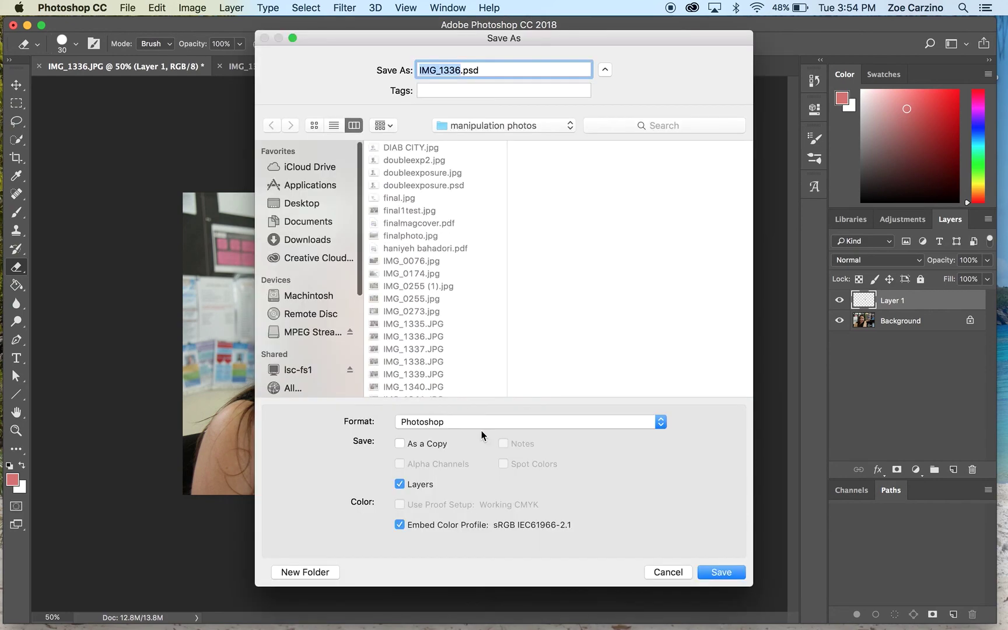
pyautogui.click(481, 424)
pyautogui.click(439, 506)
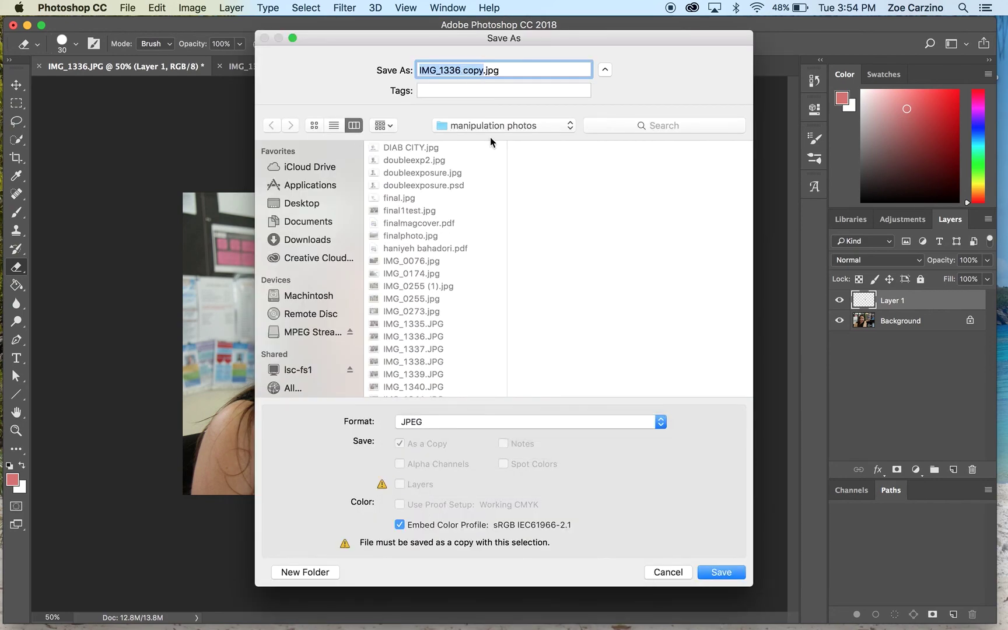
pyautogui.write('final')
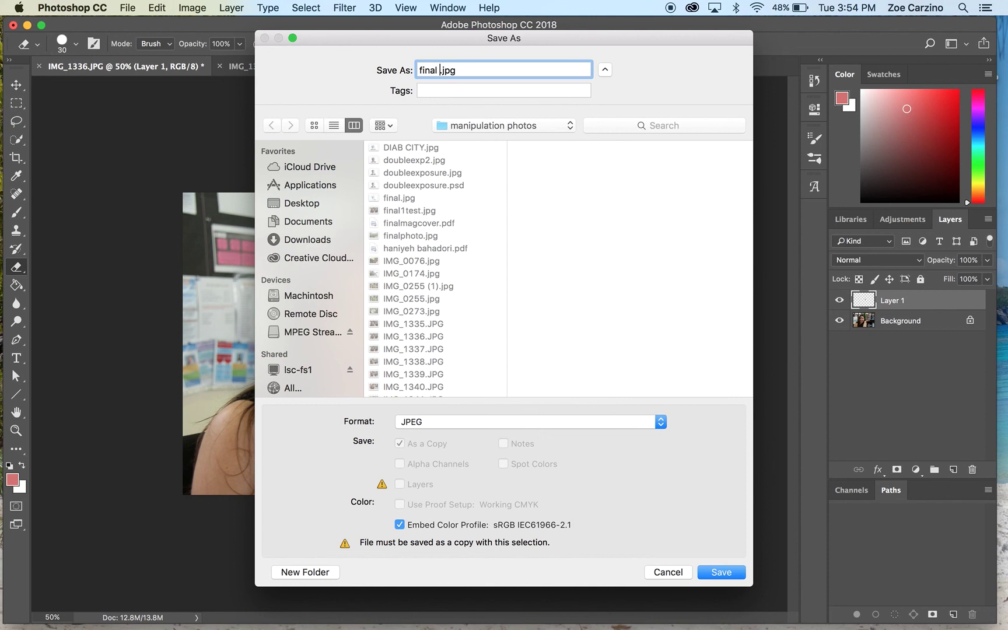
pyautogui.write('photo')
pyautogui.click(416, 425)
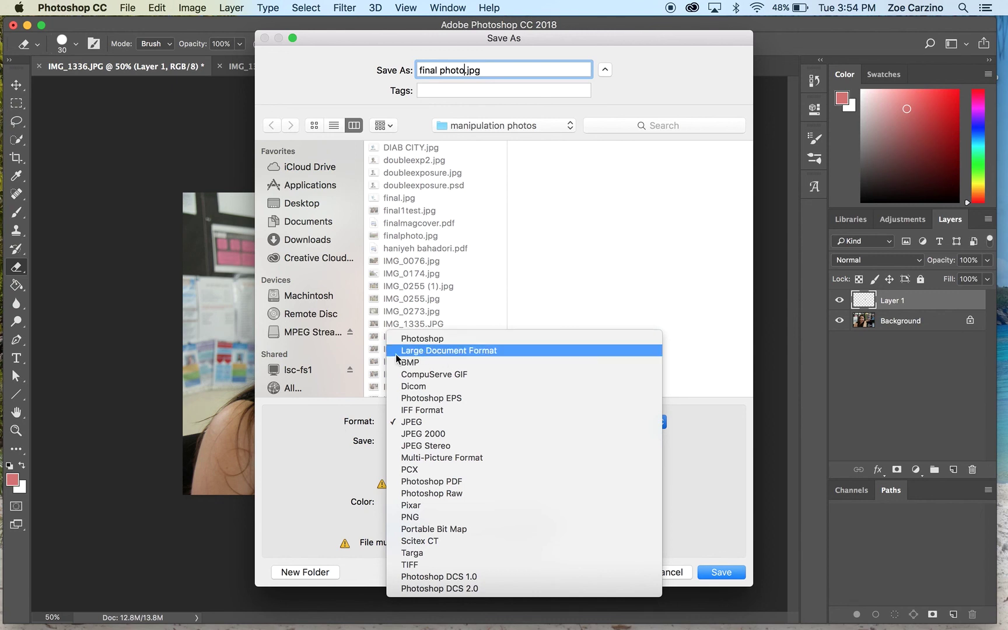
pyautogui.click(314, 432)
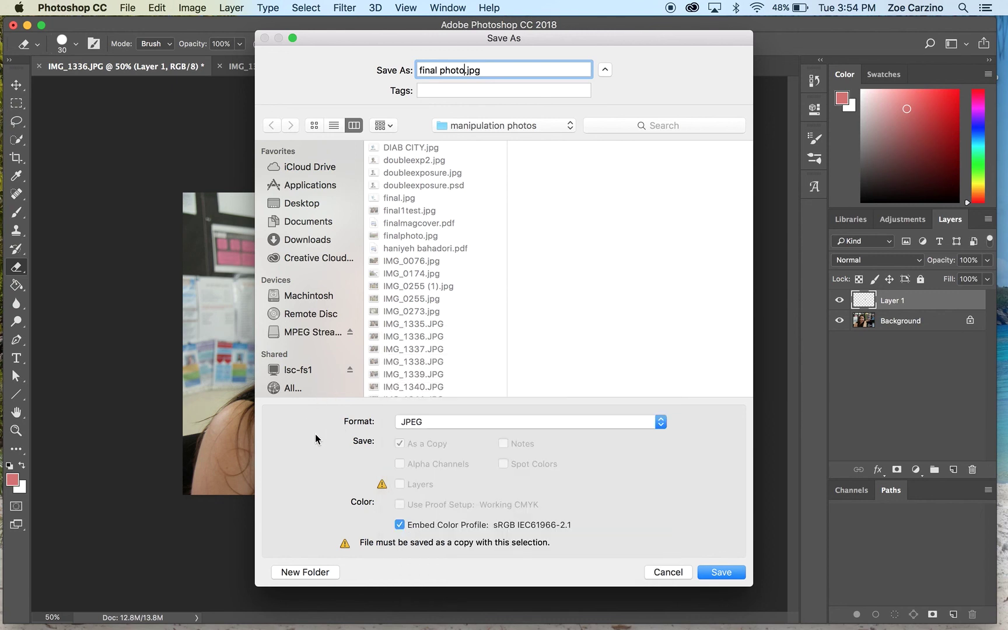
pyautogui.click(728, 567)
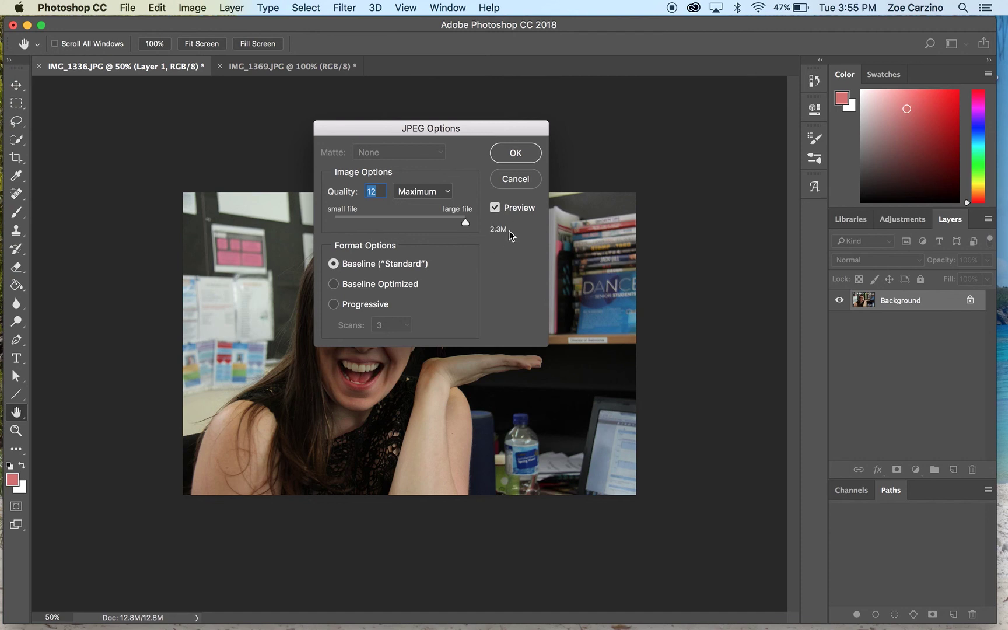
pyautogui.click(504, 152)
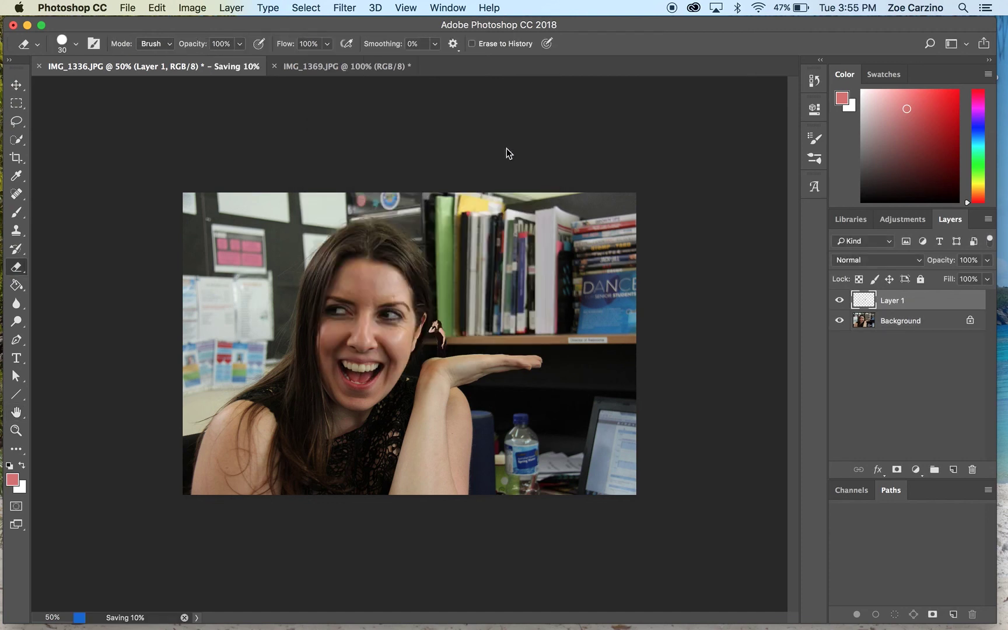